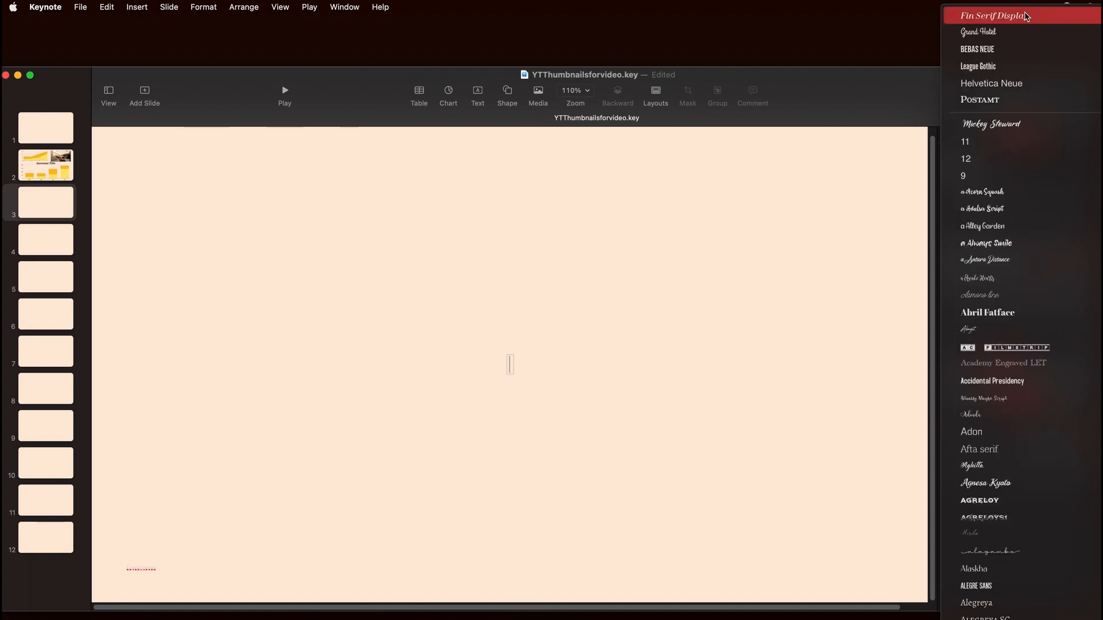
Add the title "Be Your Best Self" in Fin Serif Display Italic at 60 pt, slightly above the middle of the slide
left_click(1014, 20)
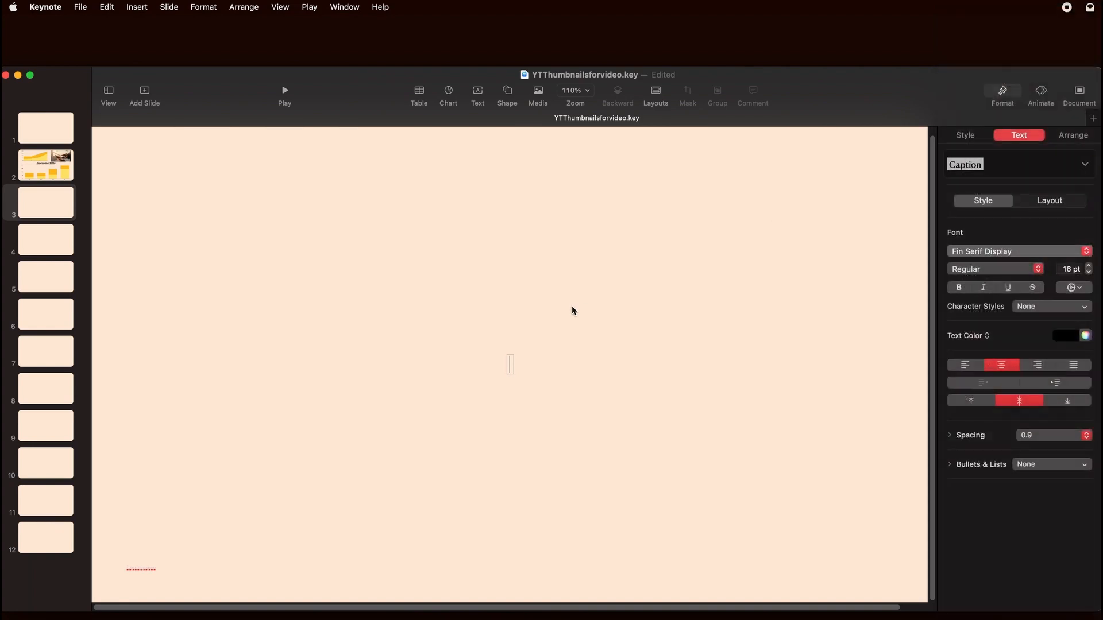
left_click(1088, 266)
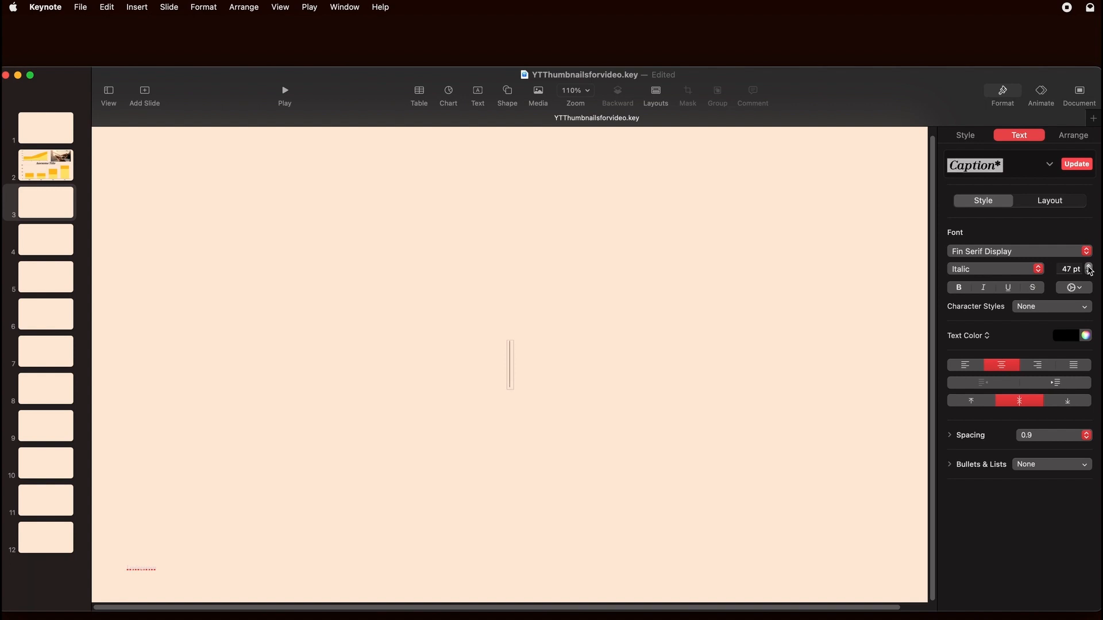
left_click(1089, 267)
left_click(1088, 267)
left_click(1088, 267)
left_click(1088, 267)
left_click(1088, 267)
left_click(1088, 267)
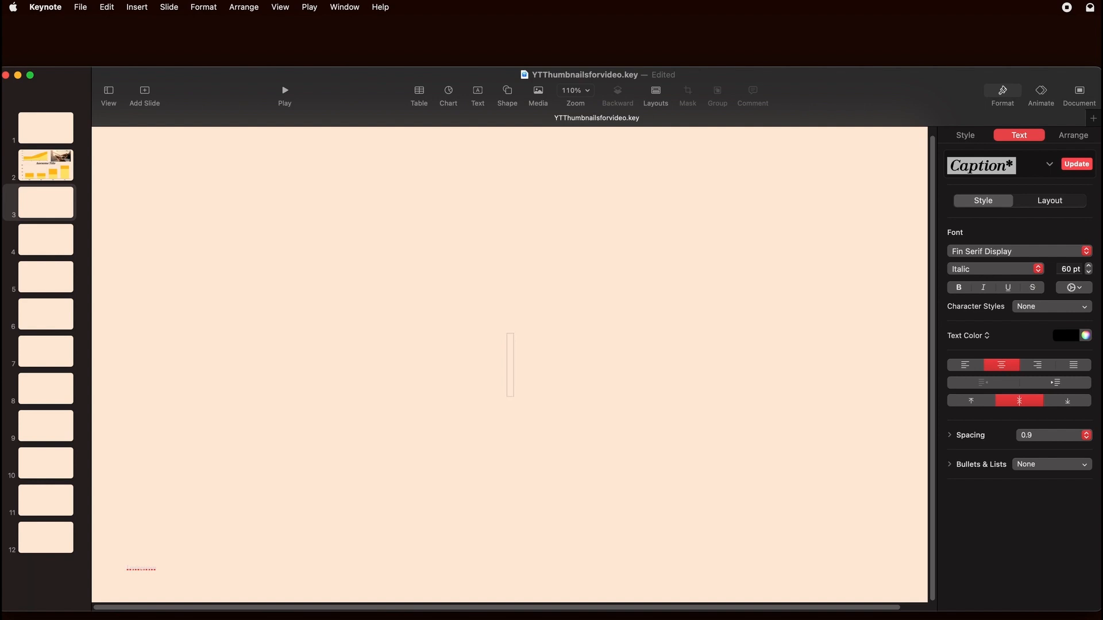
left_click(497, 467)
left_click_drag(512, 388, 519, 343)
Insert the illustration of the woman reading in a pink armchair and shrink it into the slide's lower left
left_click(538, 92)
left_click(568, 209)
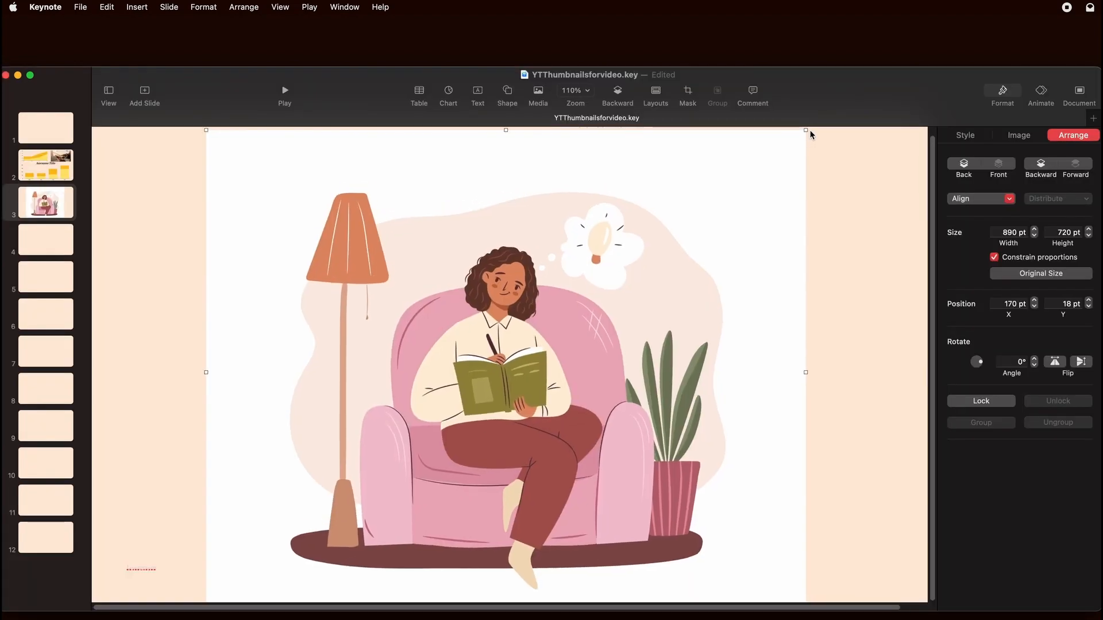
left_click_drag(808, 128, 511, 346)
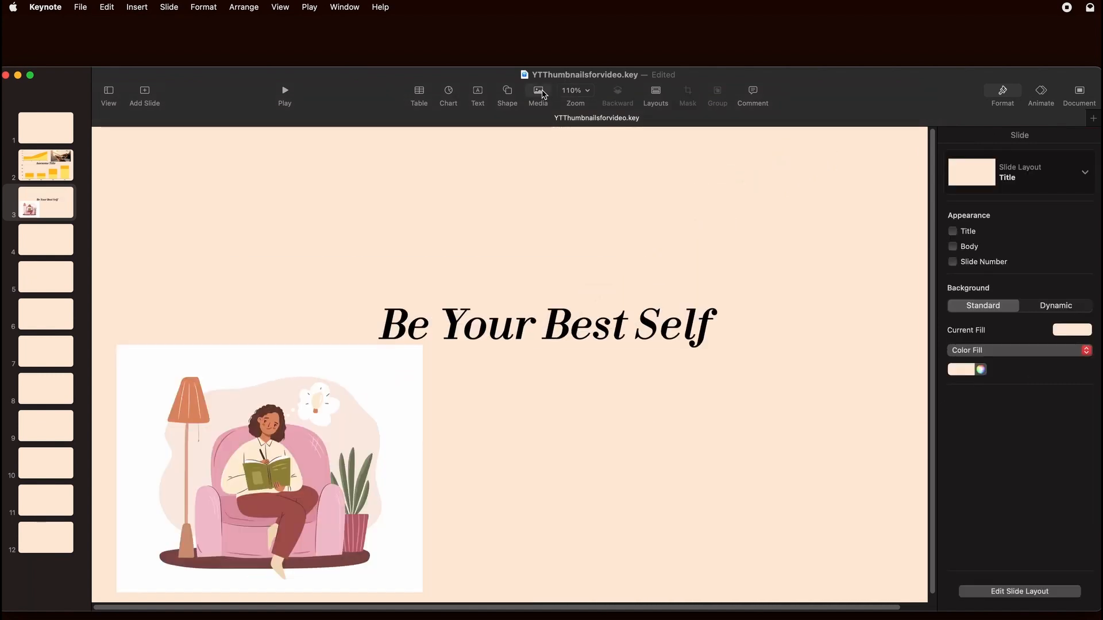
Insert the botanical frame illustration, shrink it into the slide's lower right, and shift the armchair picture to about X 96 pt, Y 332 pt
left_click(542, 94)
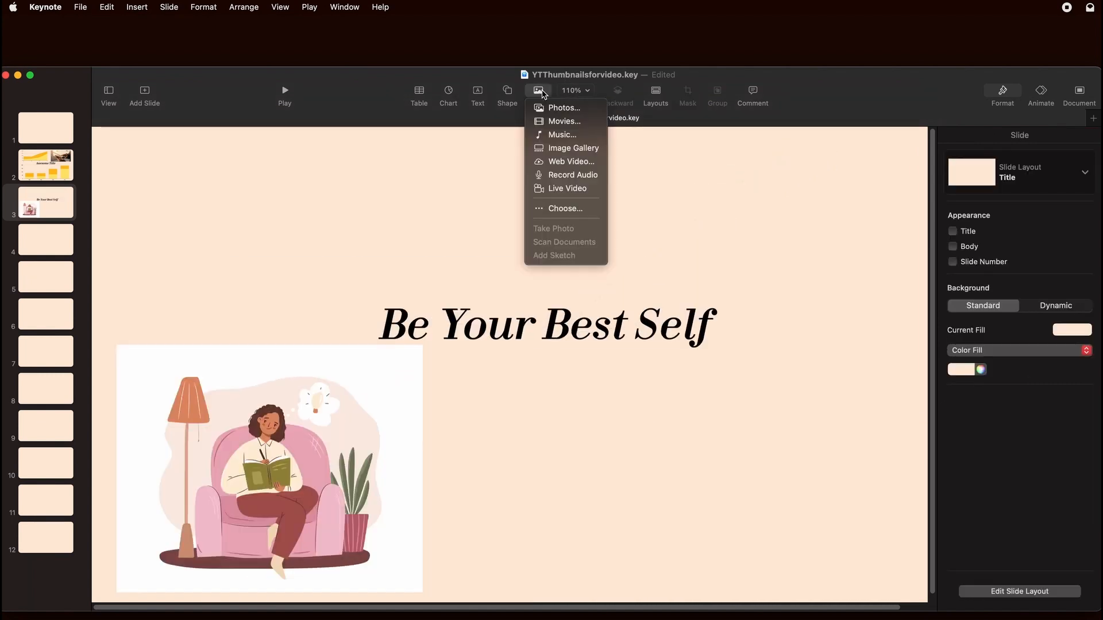
left_click(561, 207)
left_click_drag(167, 140, 430, 389)
scroll(431, 389, "down", 1)
left_click_drag(511, 450, 566, 444)
left_click_drag(350, 411, 390, 418)
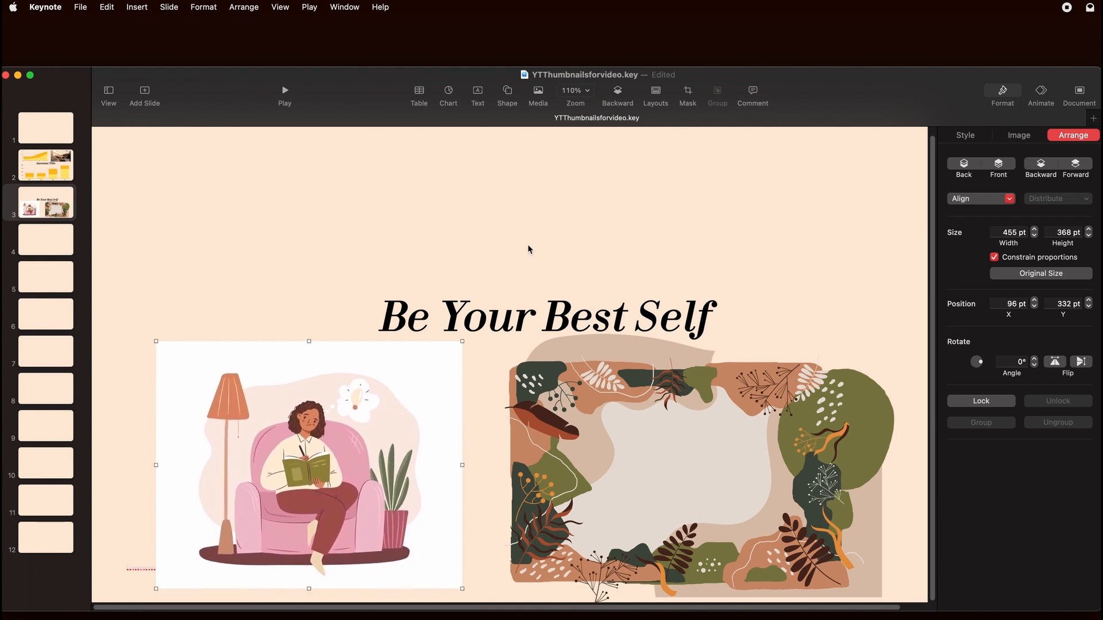
left_click(524, 196)
Insert the smiling businesswoman photo, shrink it to about 476 × 322 pt, and move it above the armchair illustration
left_click(539, 92)
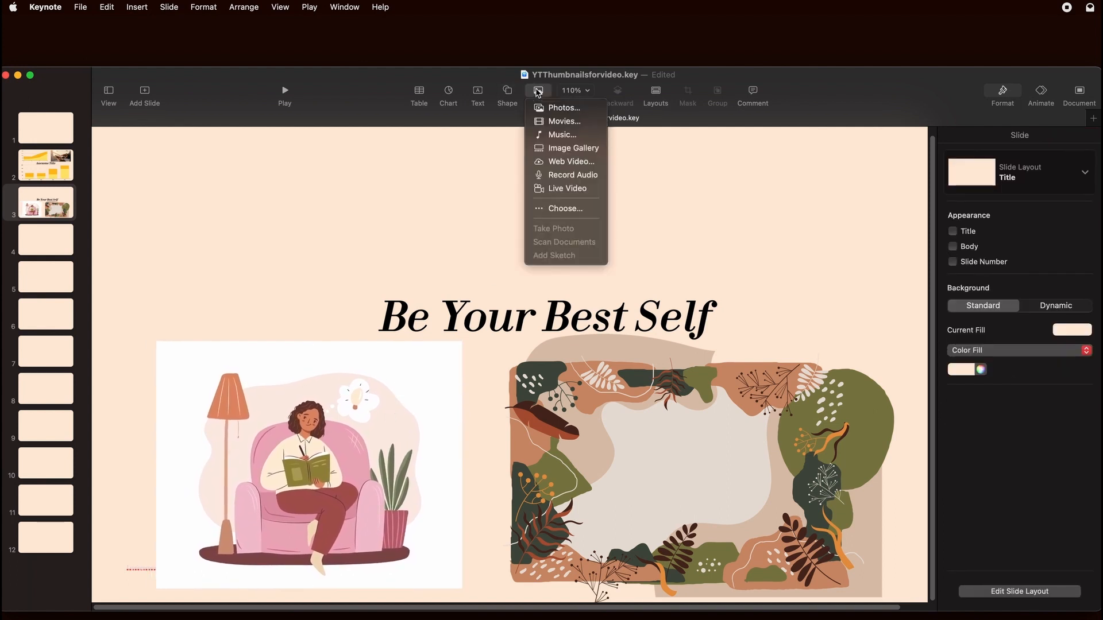
left_click(546, 210)
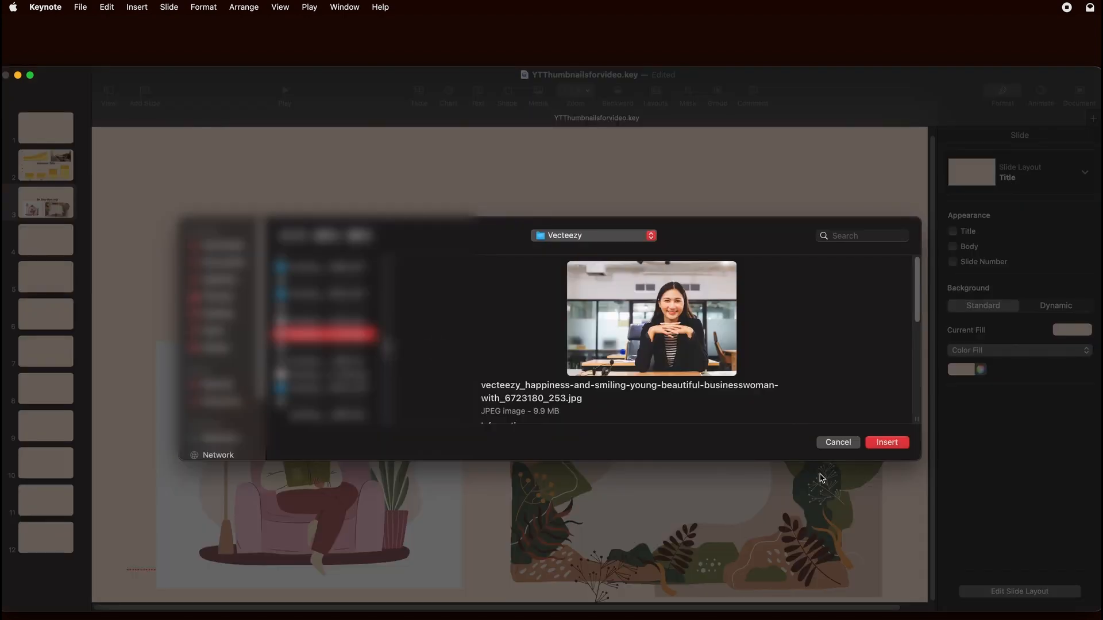
left_click(882, 442)
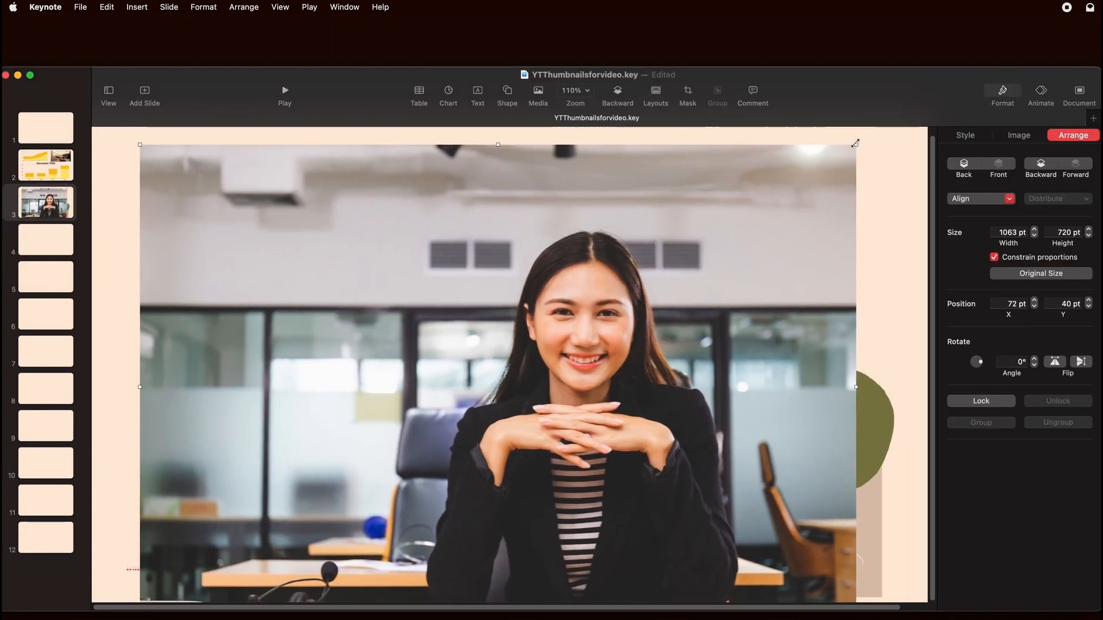
left_click_drag(855, 142, 447, 395)
left_click_drag(303, 531, 302, 250)
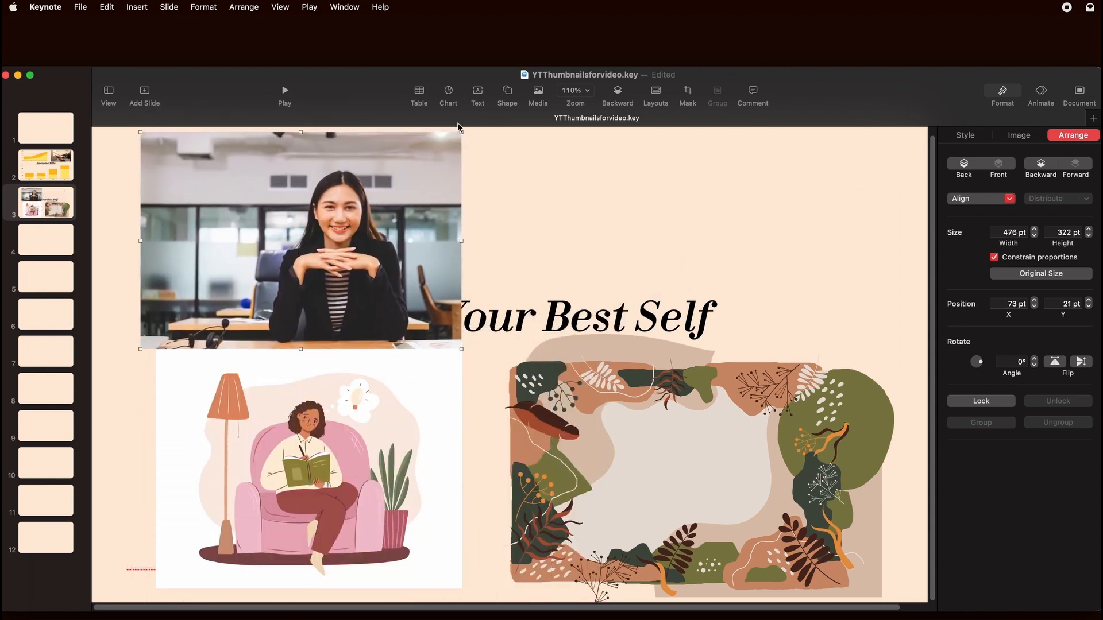
Reduce the businesswoman photo further and fit it between the slide's upper edge and the armchair illustration, clear of the title
left_click_drag(461, 133, 404, 165)
left_click_drag(278, 252, 303, 222)
left_click_drag(435, 140, 384, 162)
left_click_drag(329, 208, 401, 174)
left_click(728, 236)
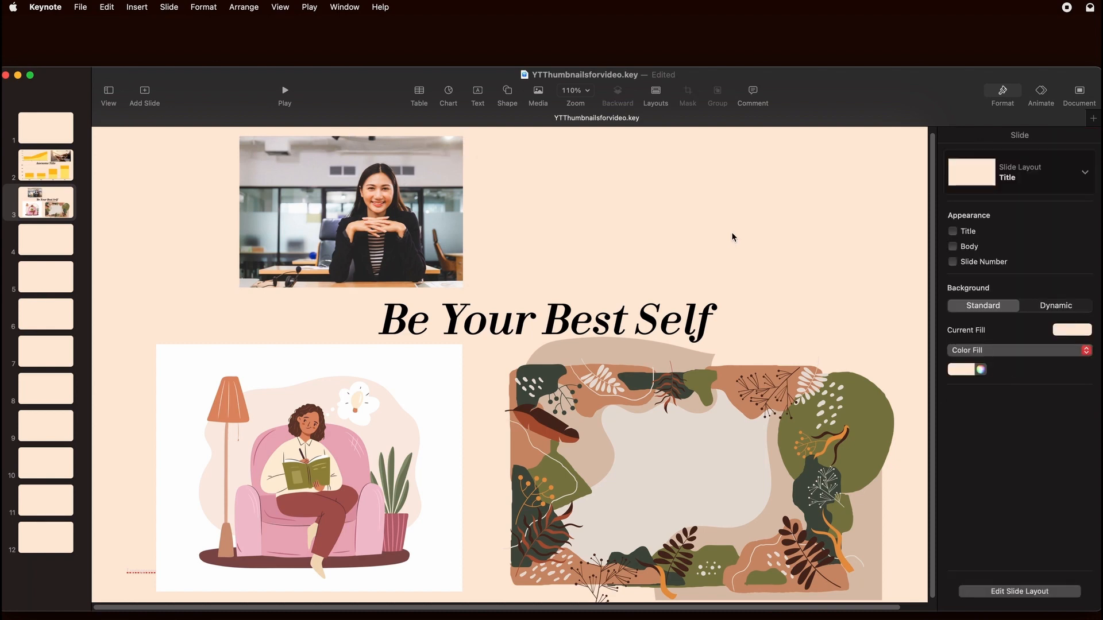
Insert vecteezy_watercolor-serum-spa_16541025_378.png, shrink it to about 235 × 368 pt, and move it to the slide's upper right
left_click(539, 92)
left_click(572, 208)
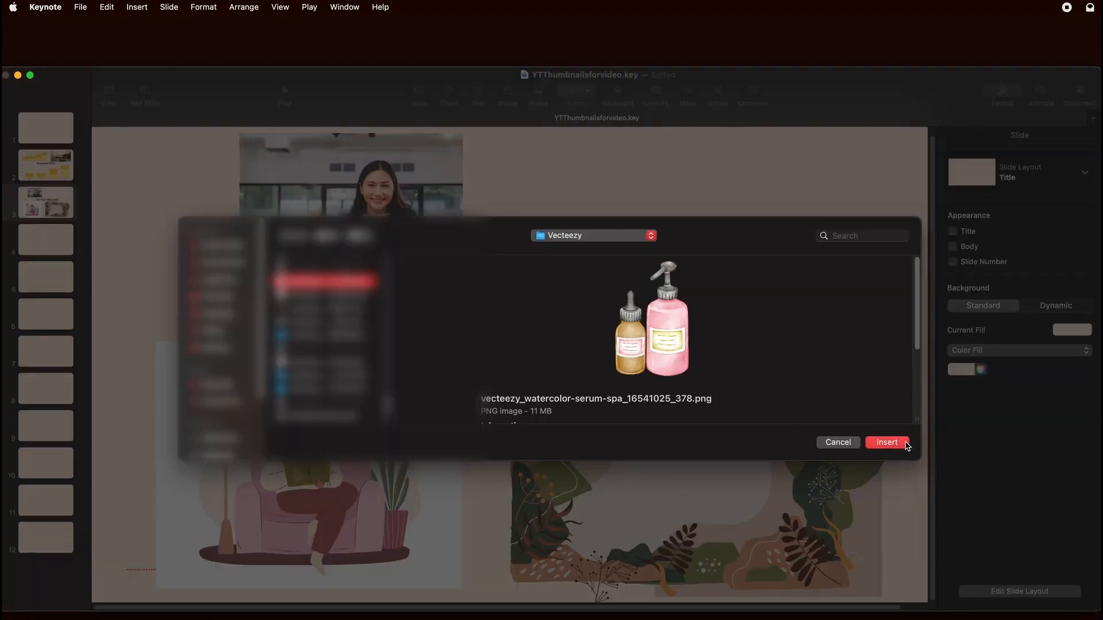
left_click(904, 444)
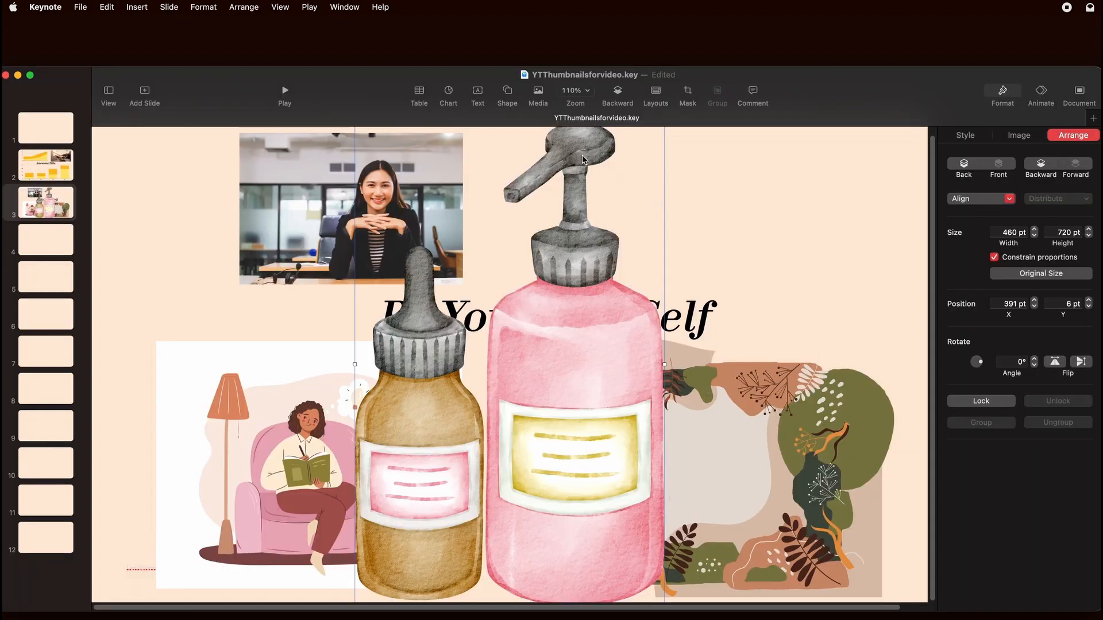
left_click_drag(582, 157, 559, 212)
left_click_drag(642, 174, 458, 390)
left_click(457, 396)
left_click_drag(476, 510, 858, 251)
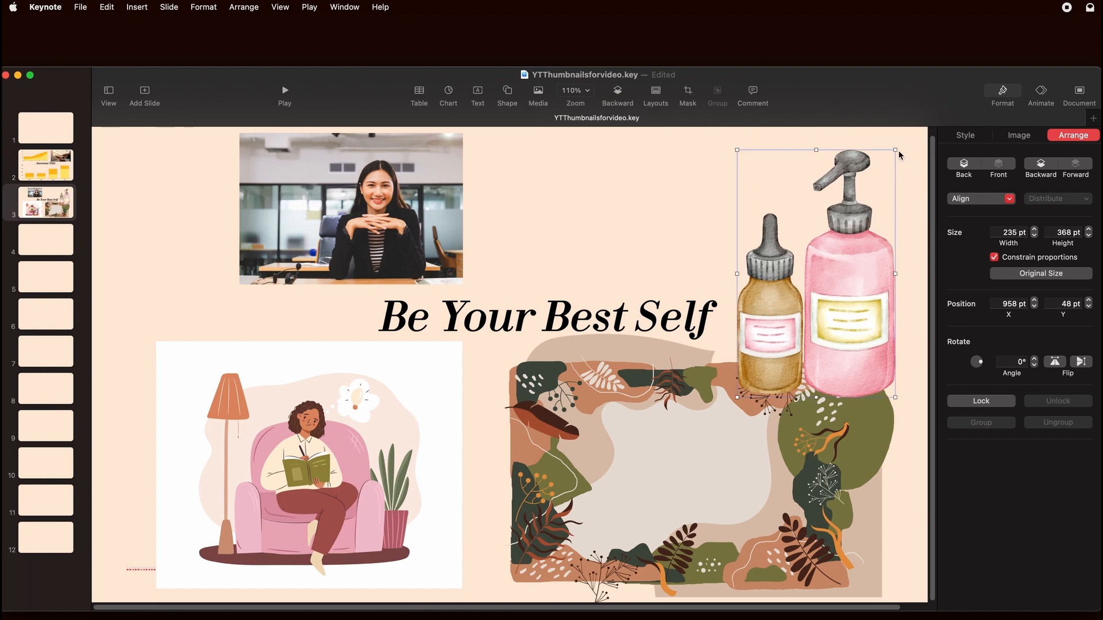
Make the serum bottles slightly smaller in the slide's upper right and shift the businesswoman photo farther left
left_click(896, 147)
left_click(859, 168)
left_click_drag(894, 148, 875, 181)
left_click_drag(828, 274, 846, 227)
left_click_drag(380, 215, 302, 215)
left_click(622, 212)
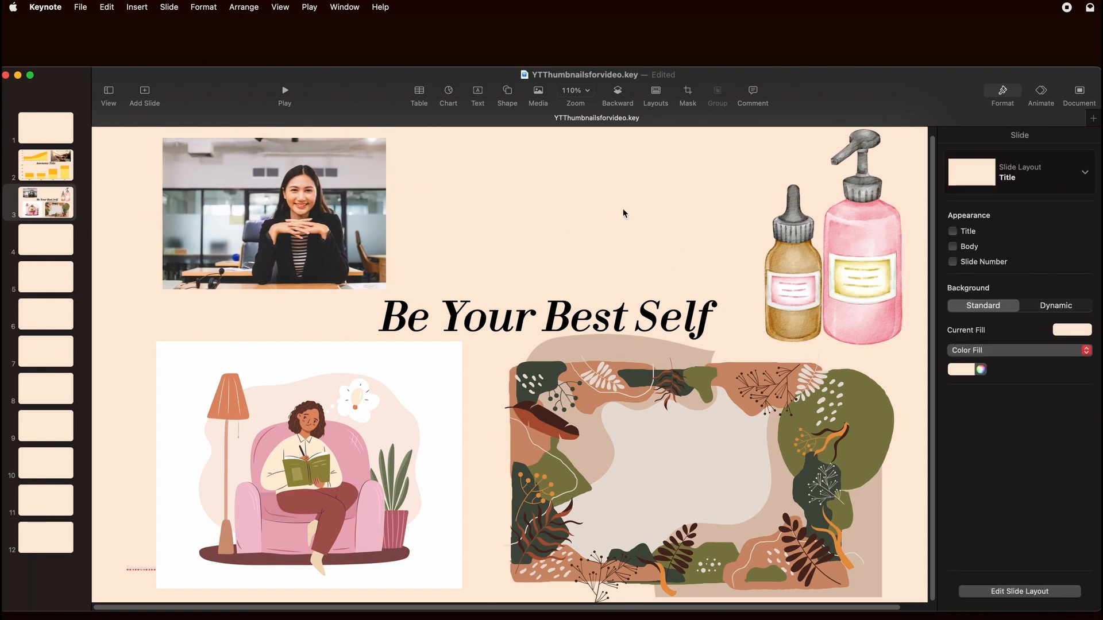
Insert the stacked spa stones image and shrink it to about 263 × 249 pt in the space above the title
left_click(538, 93)
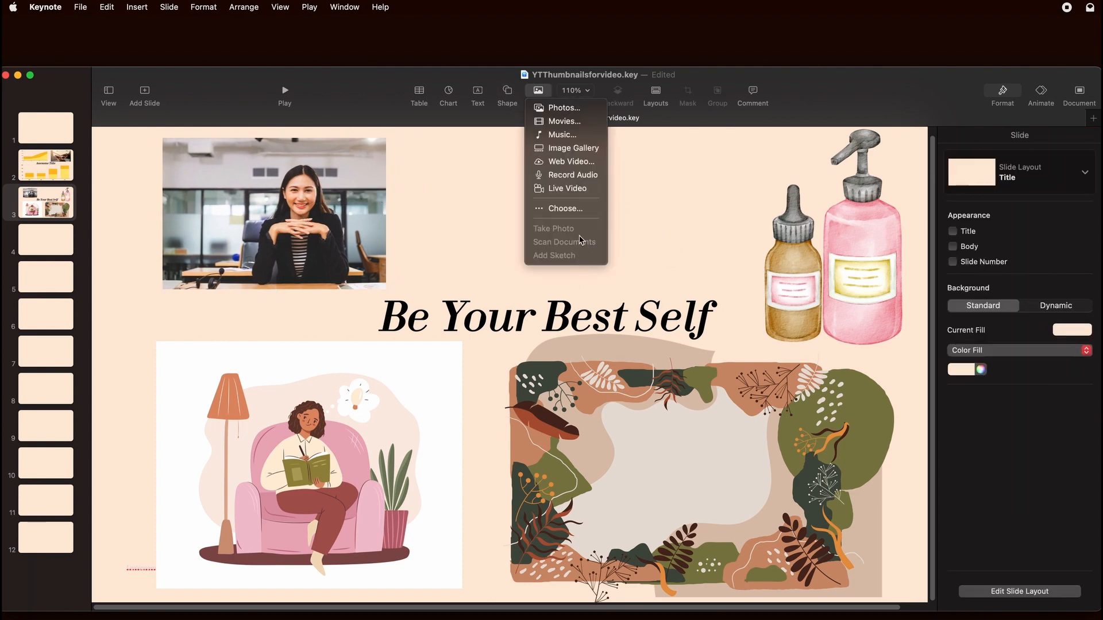
left_click(575, 206)
left_click(887, 443)
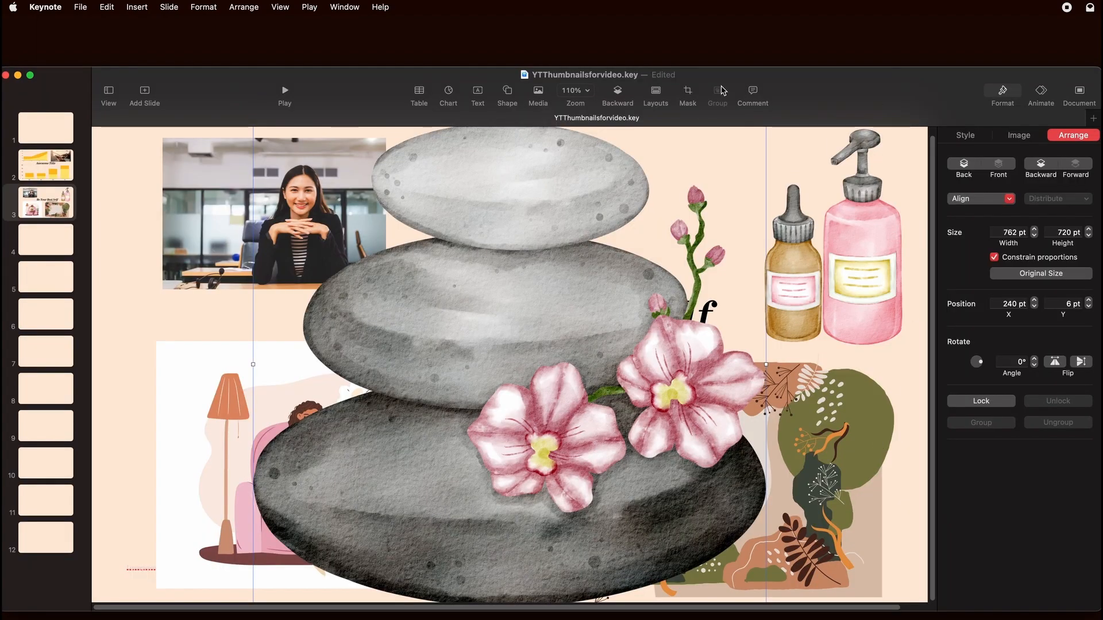
left_click_drag(577, 178, 556, 247)
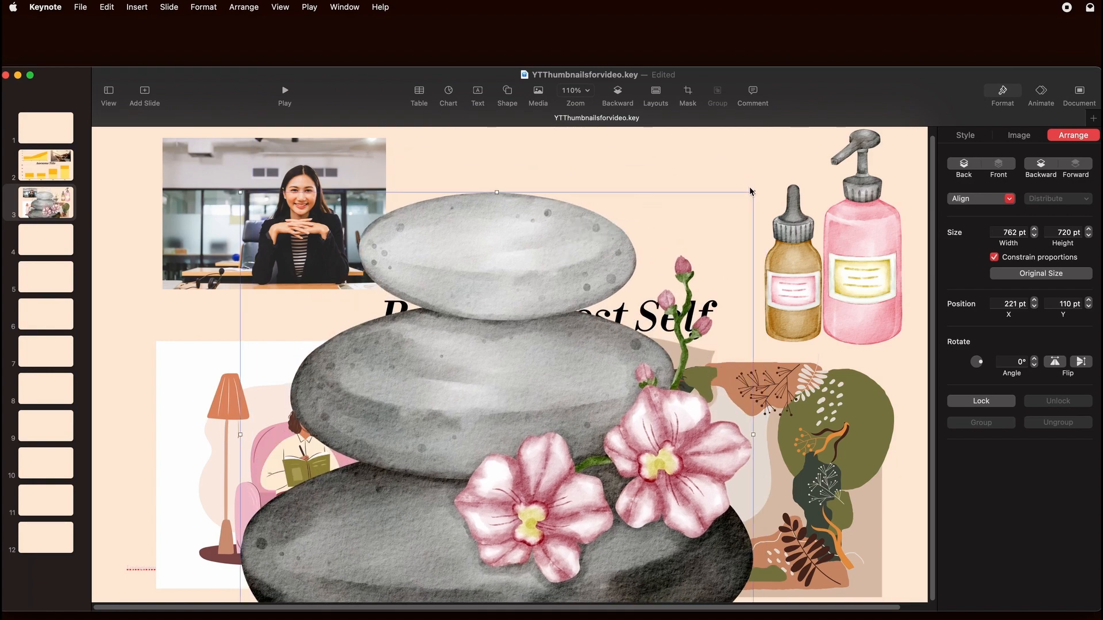
left_click_drag(752, 191, 635, 214)
left_click_drag(521, 251, 532, 200)
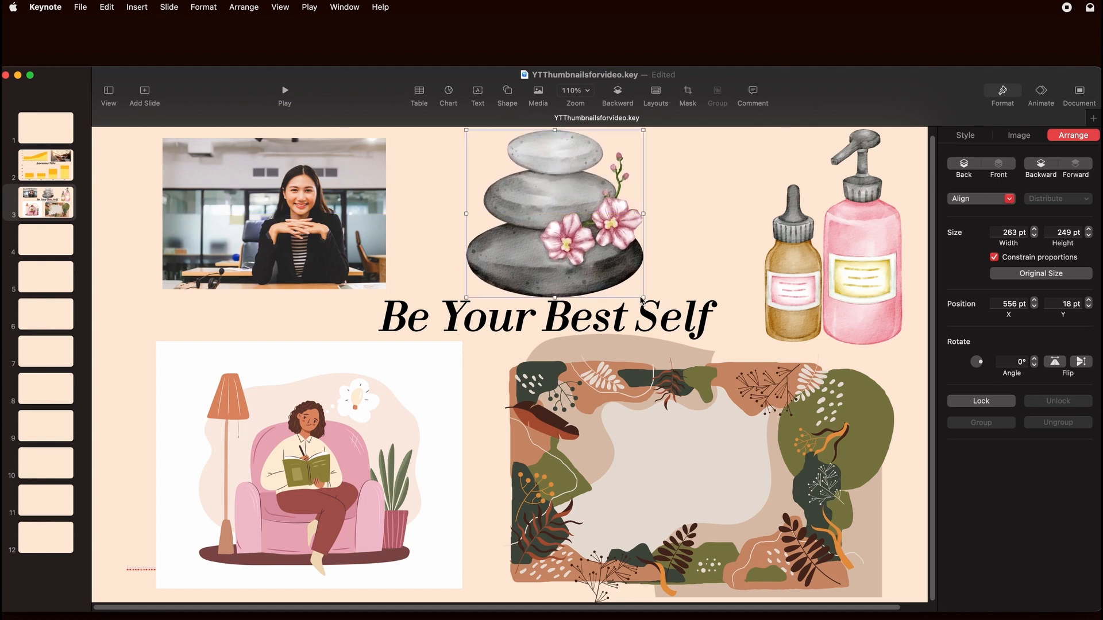
Reduce the spa stones to about 246 × 232 pt and adjust their position above the title
left_click_drag(641, 296, 632, 287)
scroll(608, 234, "up", 1)
left_click(720, 198)
left_click_drag(561, 202, 567, 202)
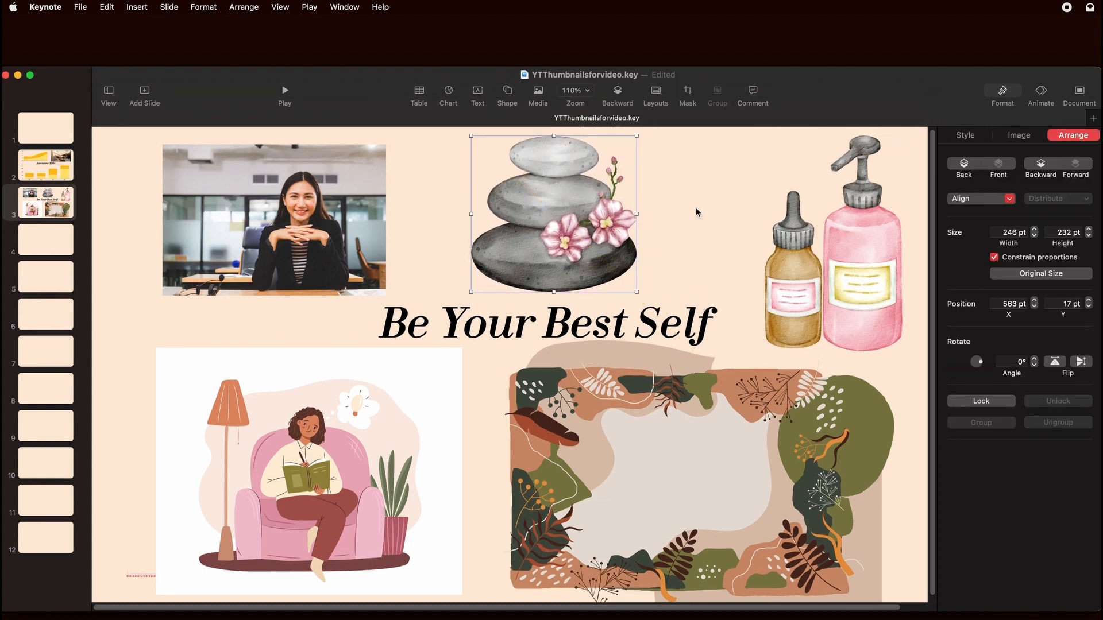
left_click(696, 211)
Add a rounded rectangle about 555 × 100 pt over the "Be Your Best Self" title
left_click(482, 319)
left_click(508, 91)
left_click(555, 194)
left_click_drag(492, 356, 746, 318)
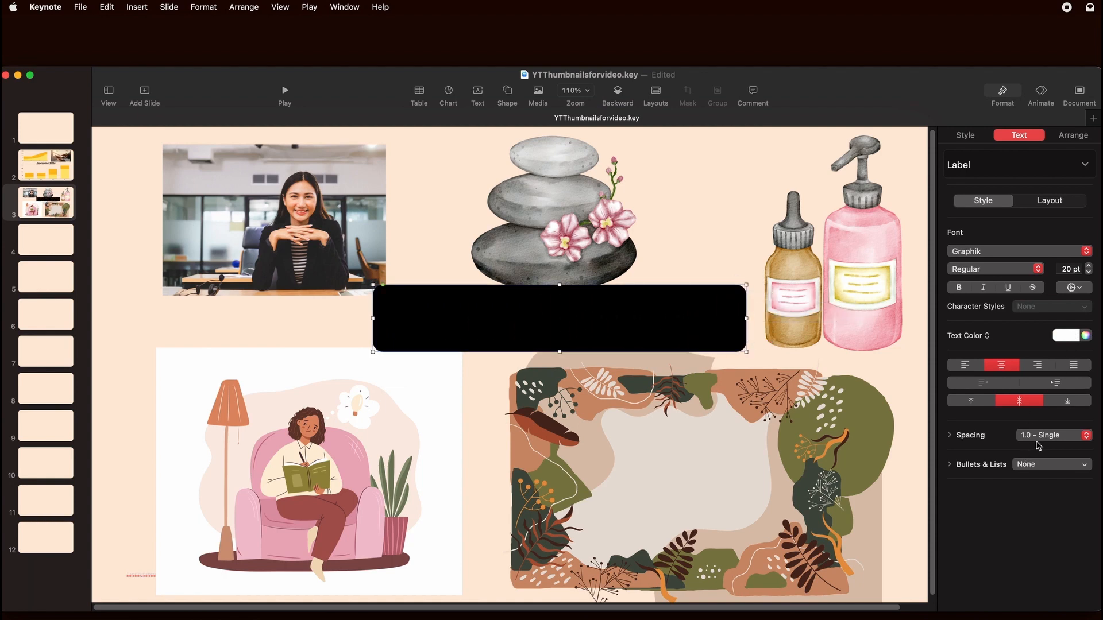
Fill the rounded rectangle with hex color E6B292
left_click(965, 138)
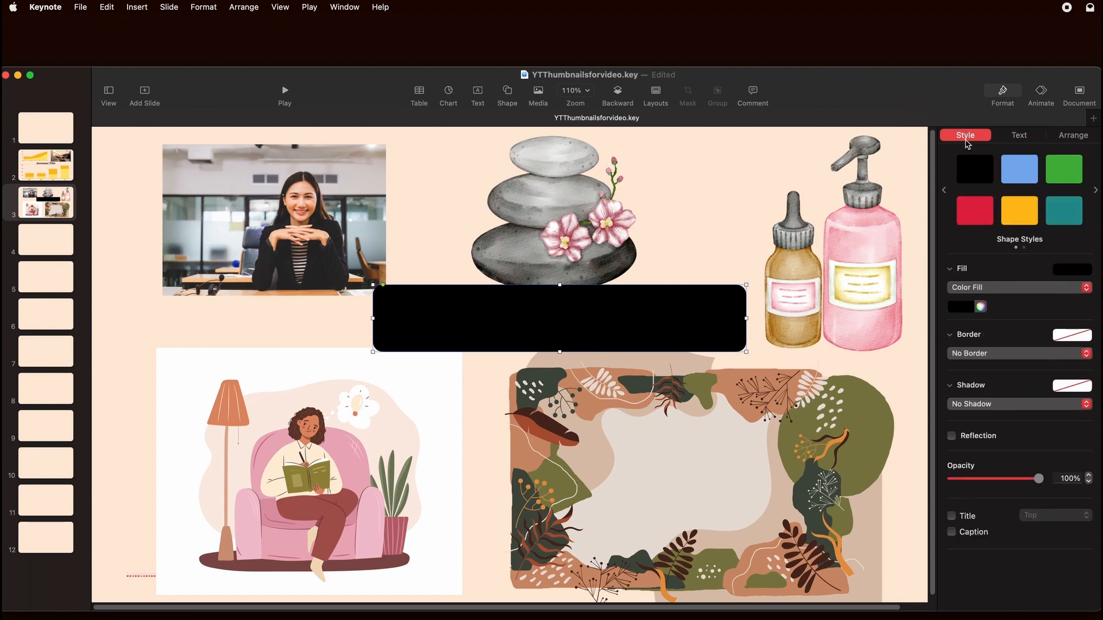
left_click(980, 307)
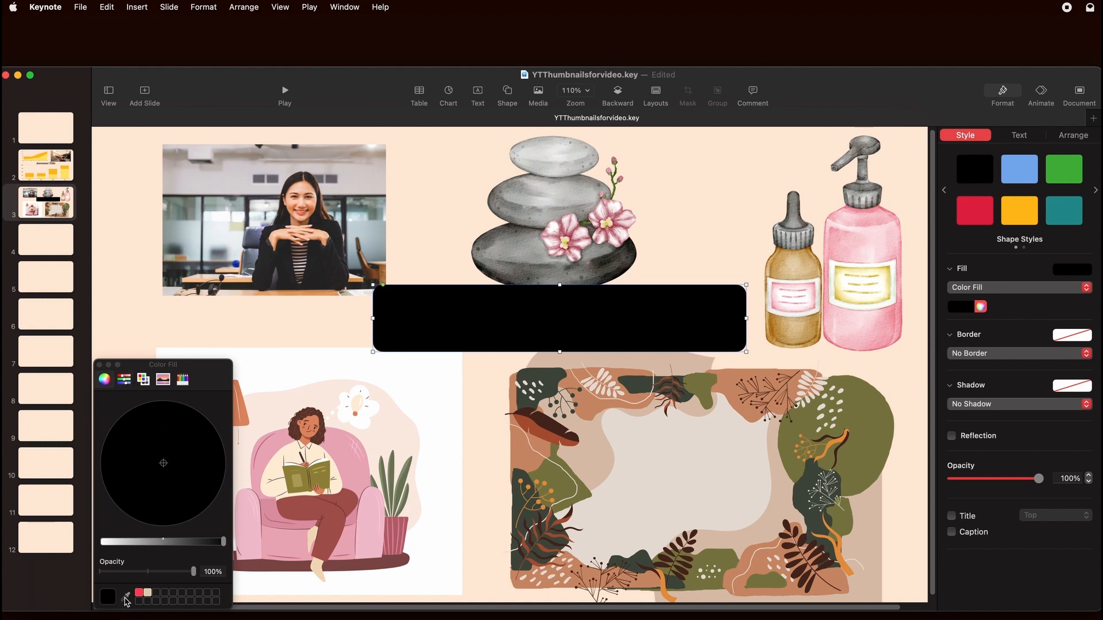
left_click(124, 380)
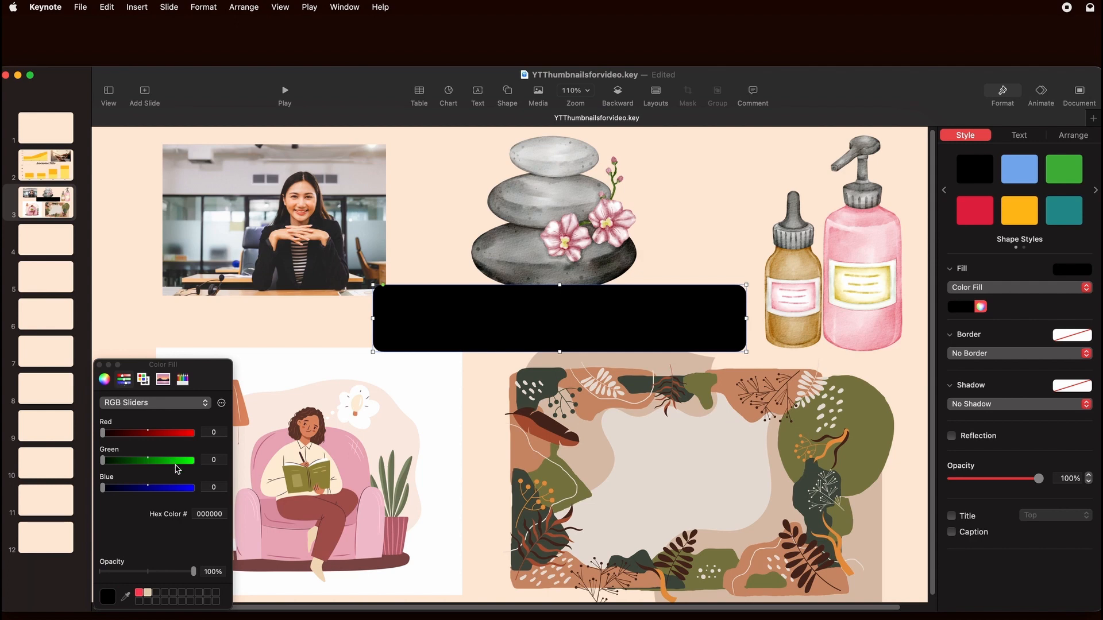
left_click(198, 513)
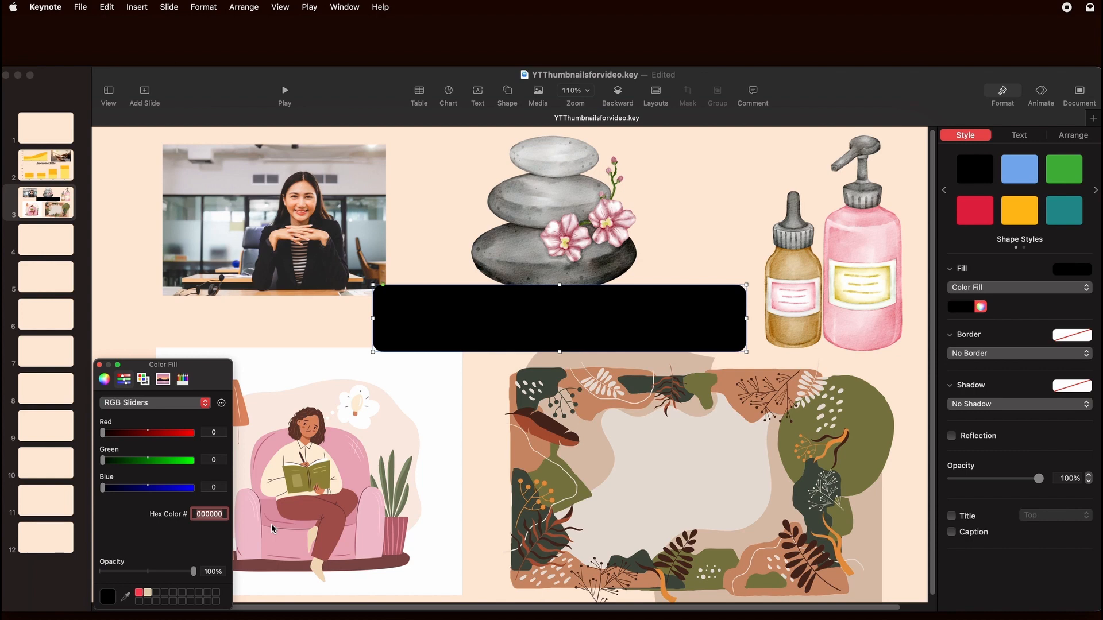
type("e6b292")
key("Return")
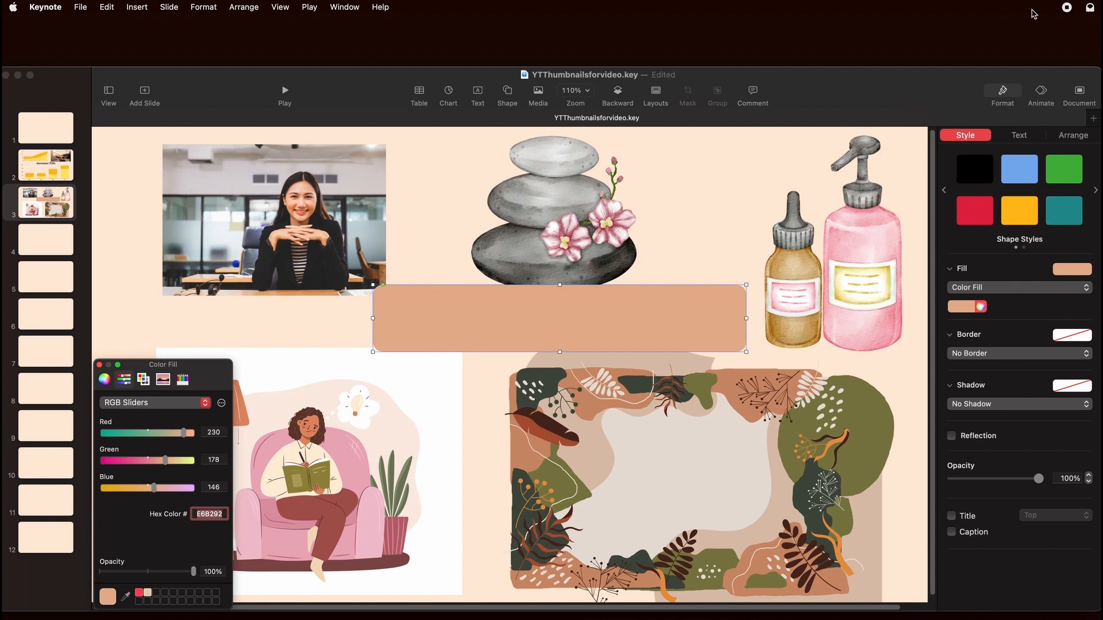
Send the rounded rectangle backward until it lies behind the title text and all the pictures
left_click(1071, 140)
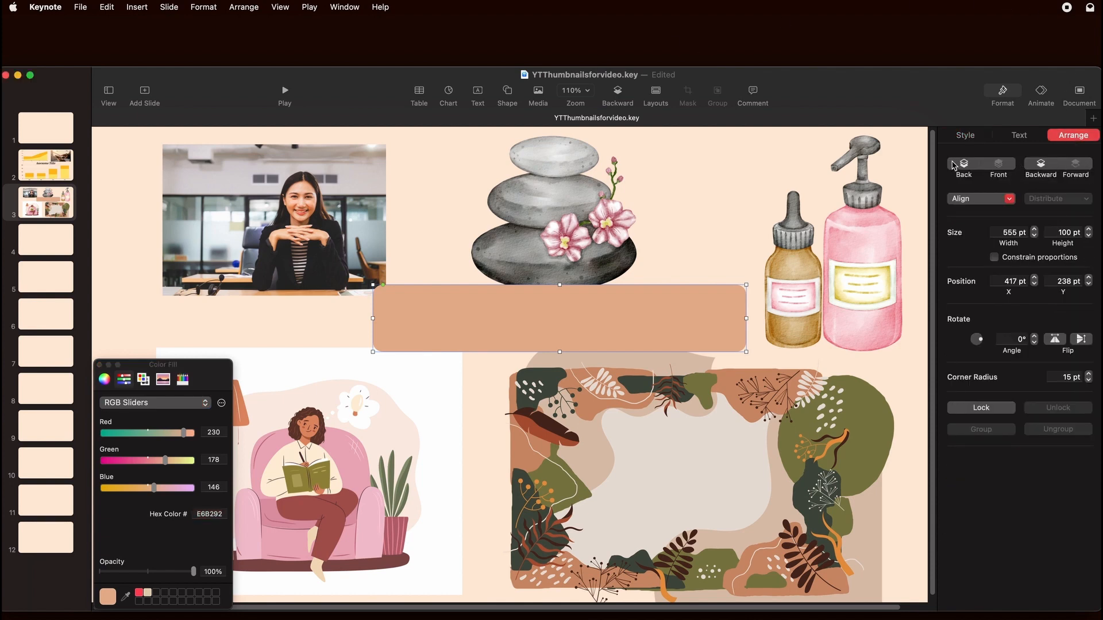
left_click(1041, 165)
left_click(1041, 165)
left_click(1041, 165)
left_click(1041, 166)
left_click(1041, 165)
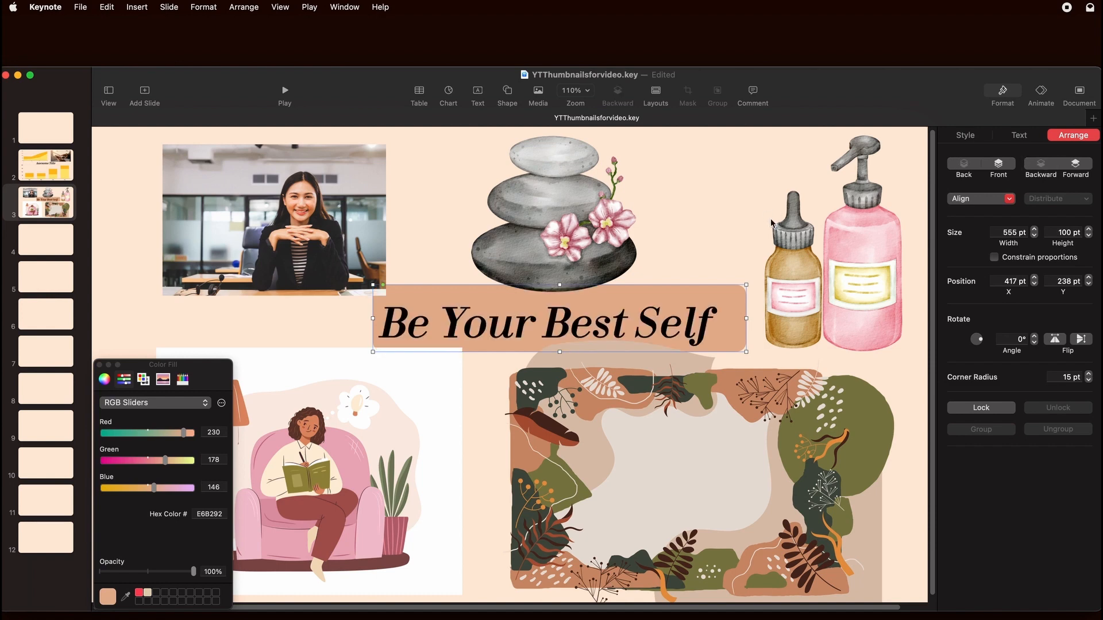
Resize the rounded rectangle behind the title to about 538 × 84 pt
left_click(674, 291)
left_click(742, 295)
left_click_drag(746, 283, 731, 295)
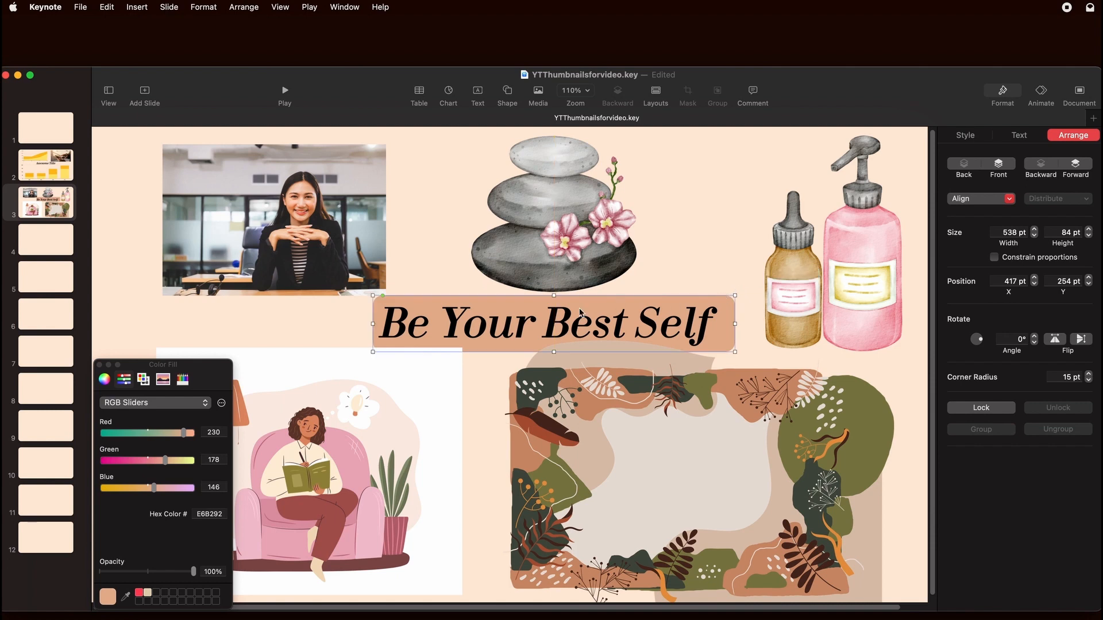
Group the "Be Your Best Self" title with the rounded rectangle behind it
left_click(539, 319)
left_click(502, 317, "shift")
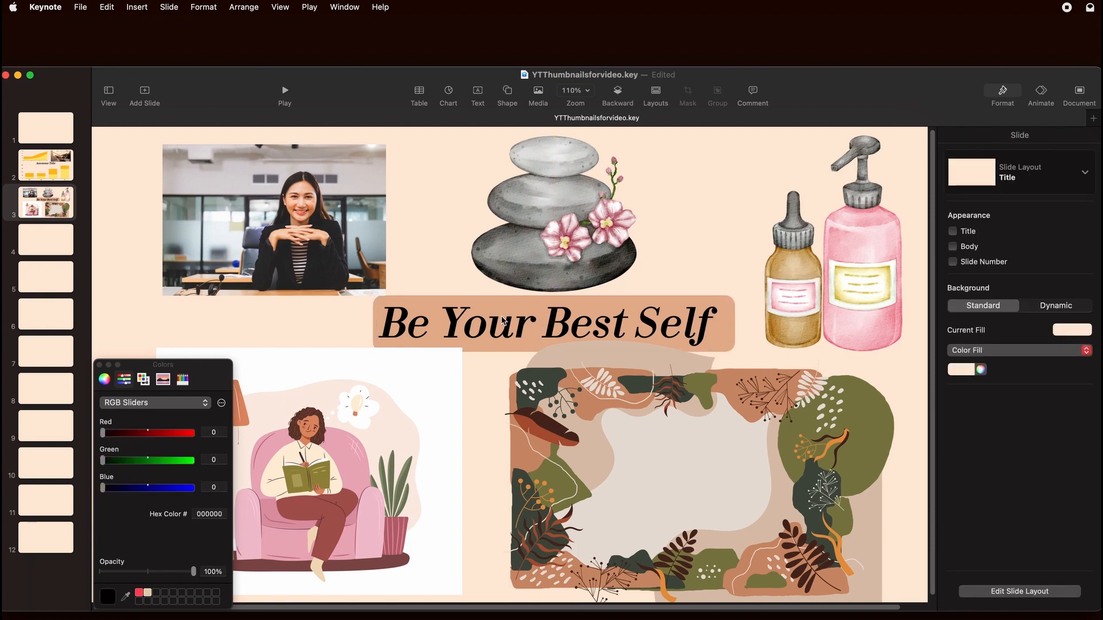
left_click(481, 325)
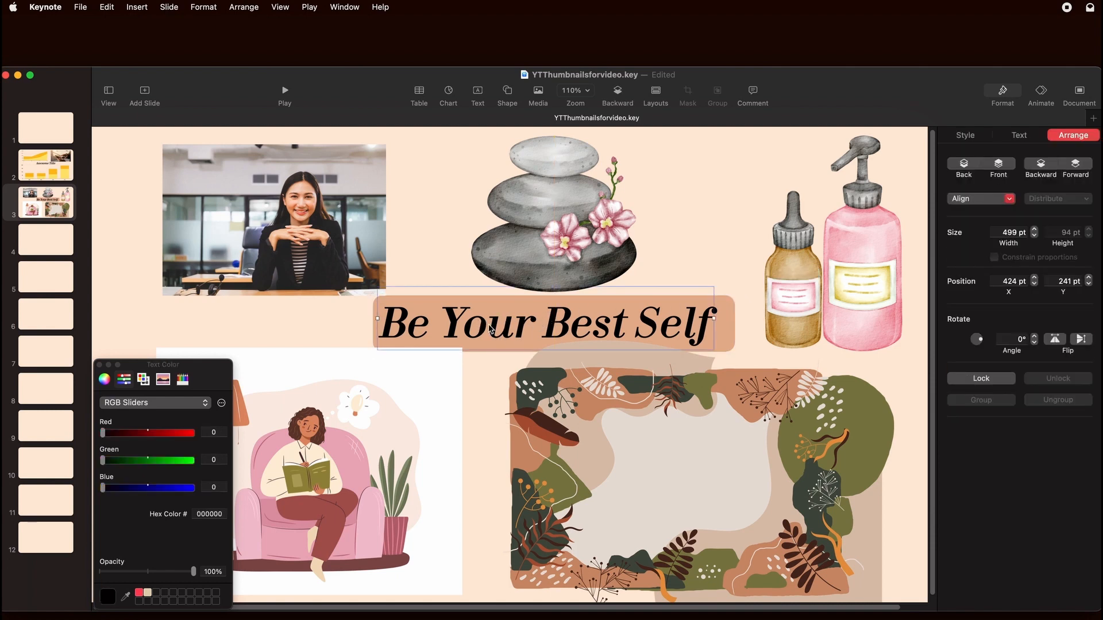
left_click(725, 321, "shift")
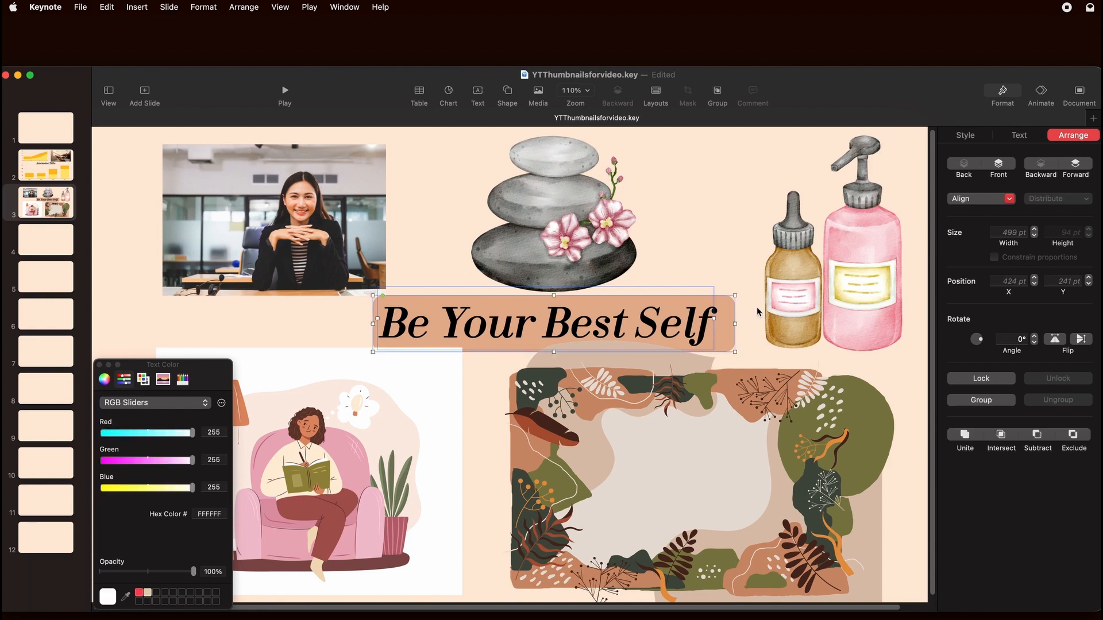
left_click(975, 403)
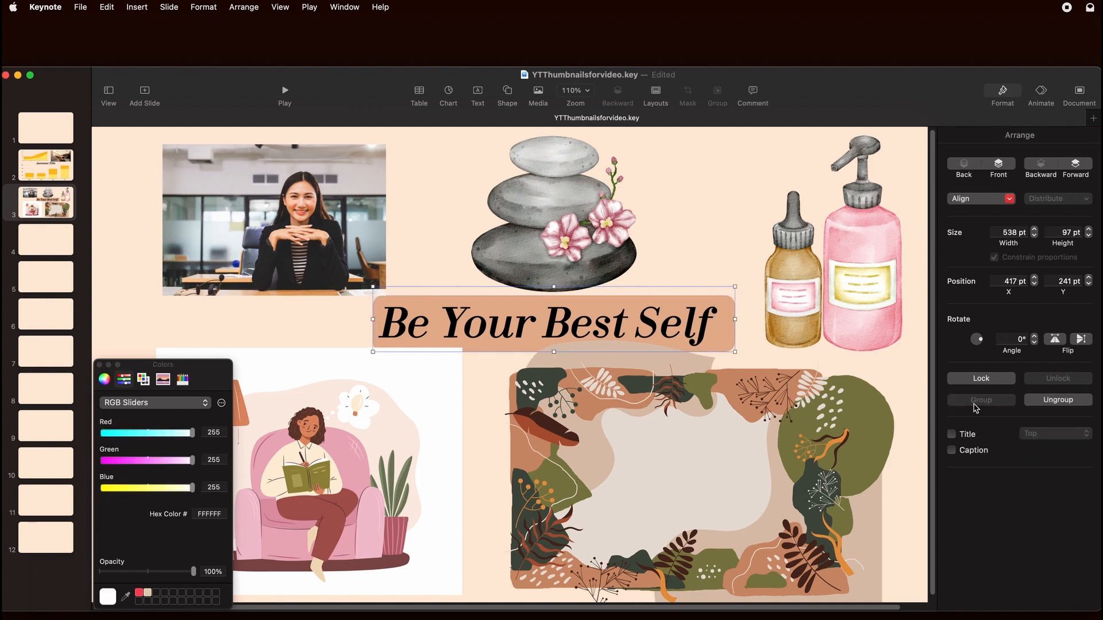
Nudge the spa stones upward and move the grouped title banner to about X 417 pt, Y 233 pt
left_click_drag(595, 319, 594, 316)
left_click_drag(557, 219, 555, 212)
left_click_drag(577, 326, 582, 323)
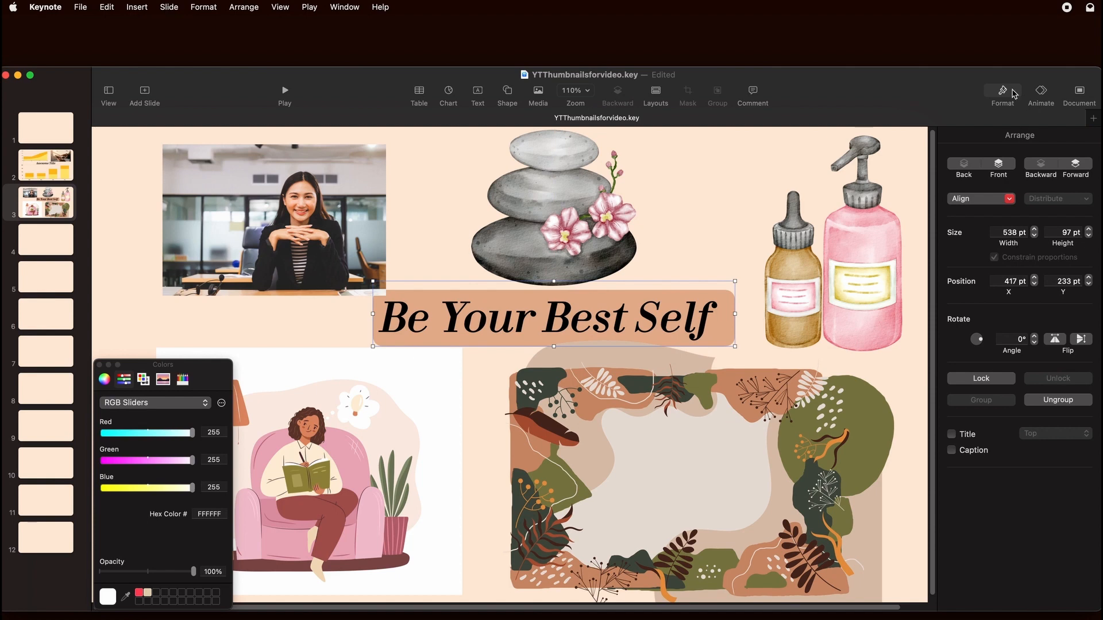
Bring the grouped title banner to the front and shift it up to about X 417 pt, Y 229 pt
left_click(1000, 166)
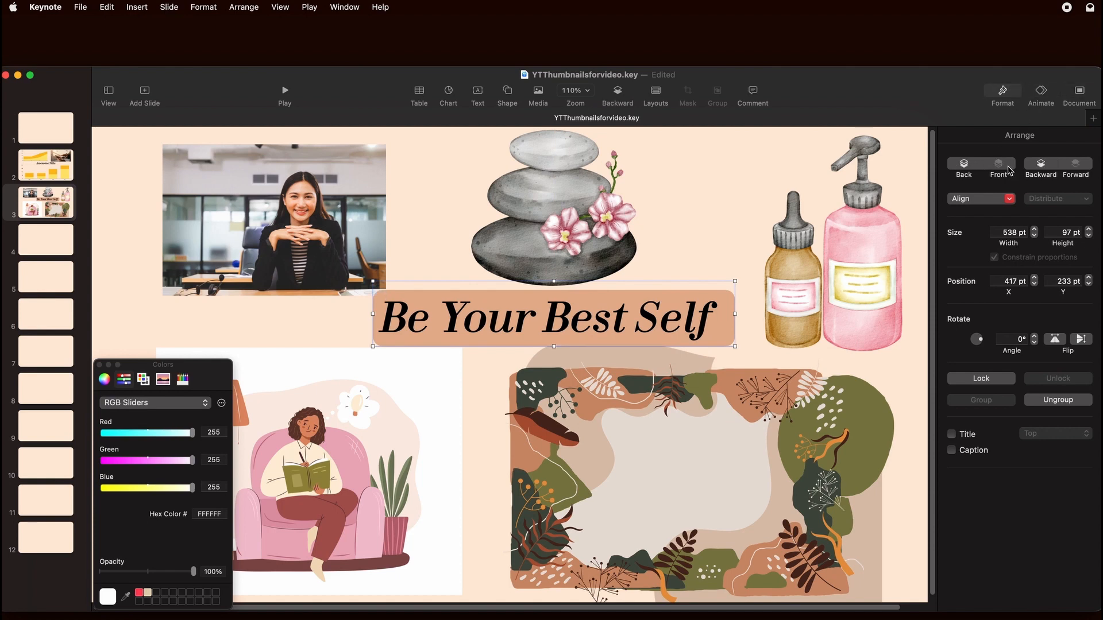
left_click(690, 264)
left_click(627, 317)
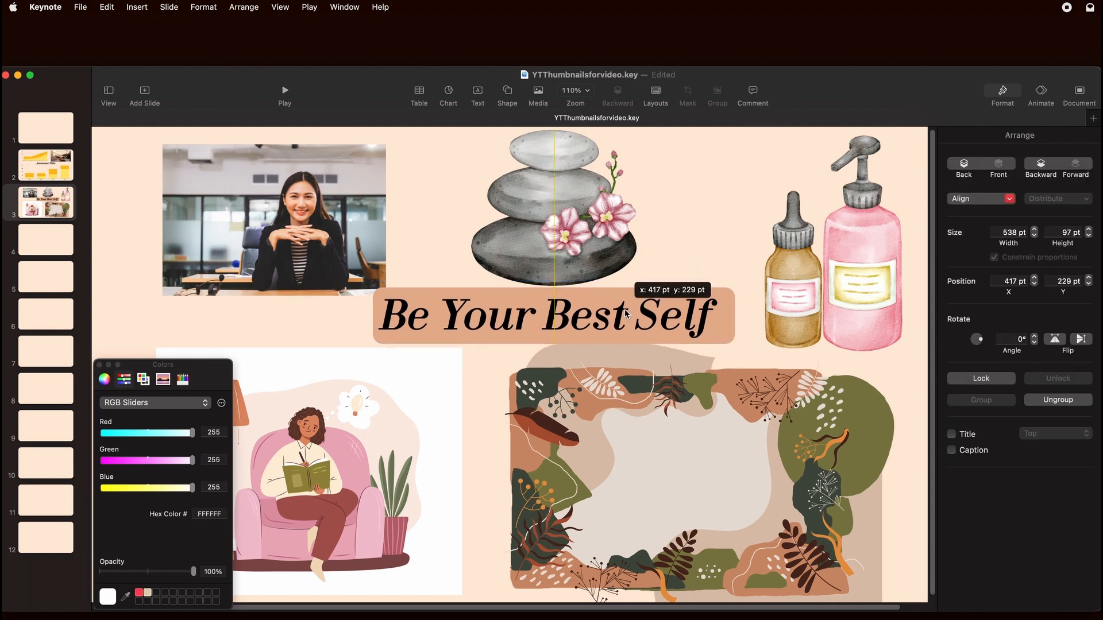
Shrink the spa stones above the title banner
left_click(566, 233)
left_click(640, 286)
left_click(619, 250)
left_click_drag(636, 283, 615, 267)
Move the grouped title banner to about X 402 pt, Y 217 pt and shift the office portrait photo leftward, away from the stones
left_click_drag(609, 318, 599, 308)
left_click_drag(354, 227, 323, 228)
left_click(510, 307)
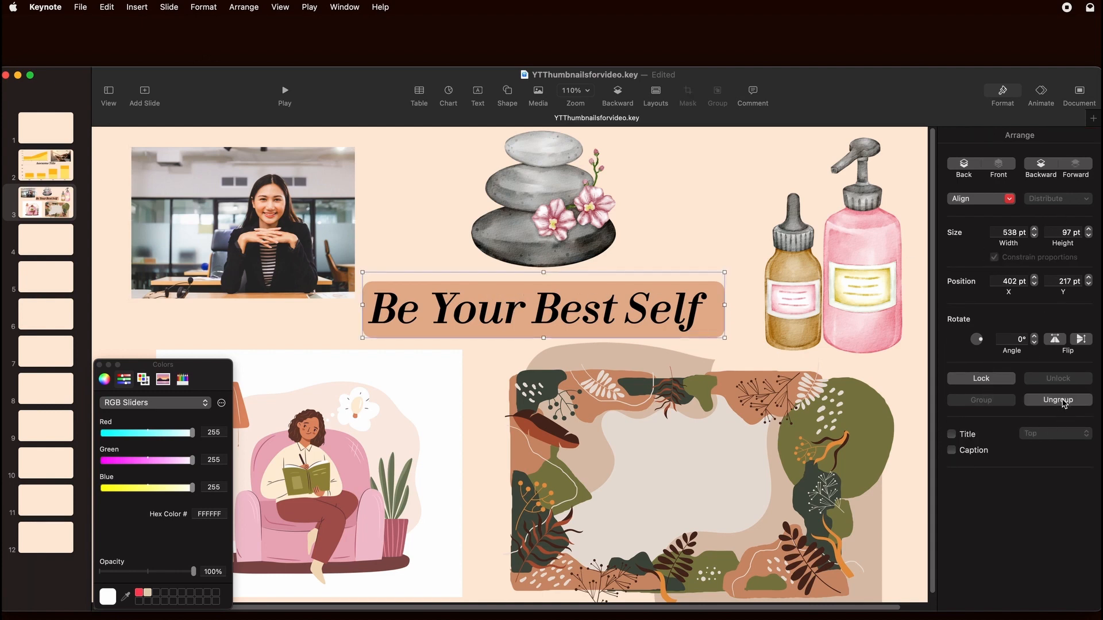
Ungroup the title banner and lower the opacity of the rounded rectangle behind the text
left_click(1062, 401)
left_click(751, 311)
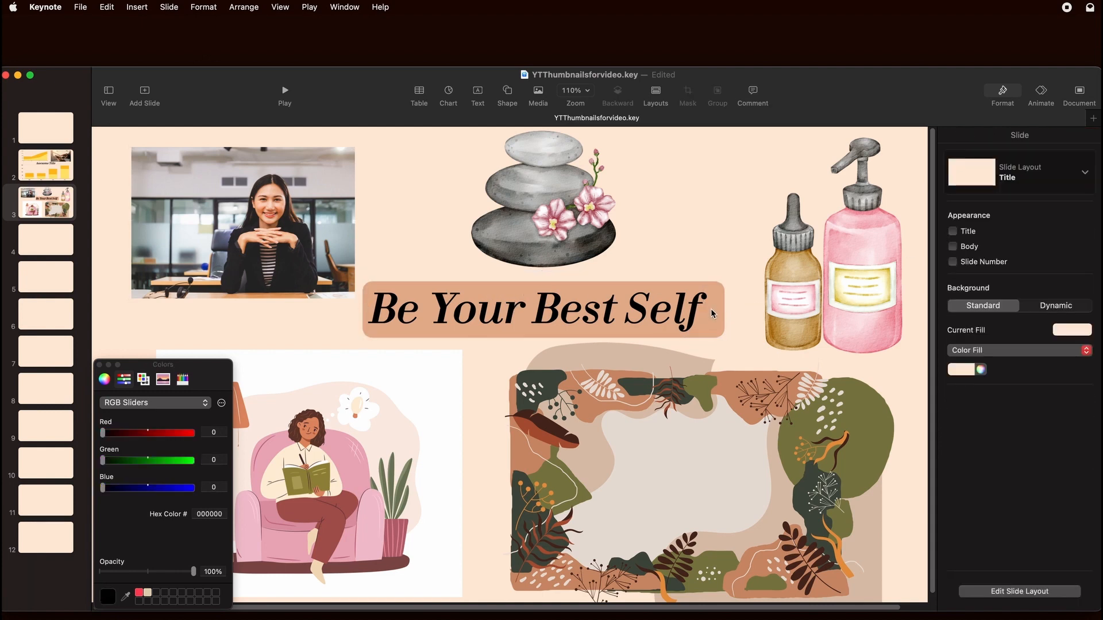
left_click(715, 313)
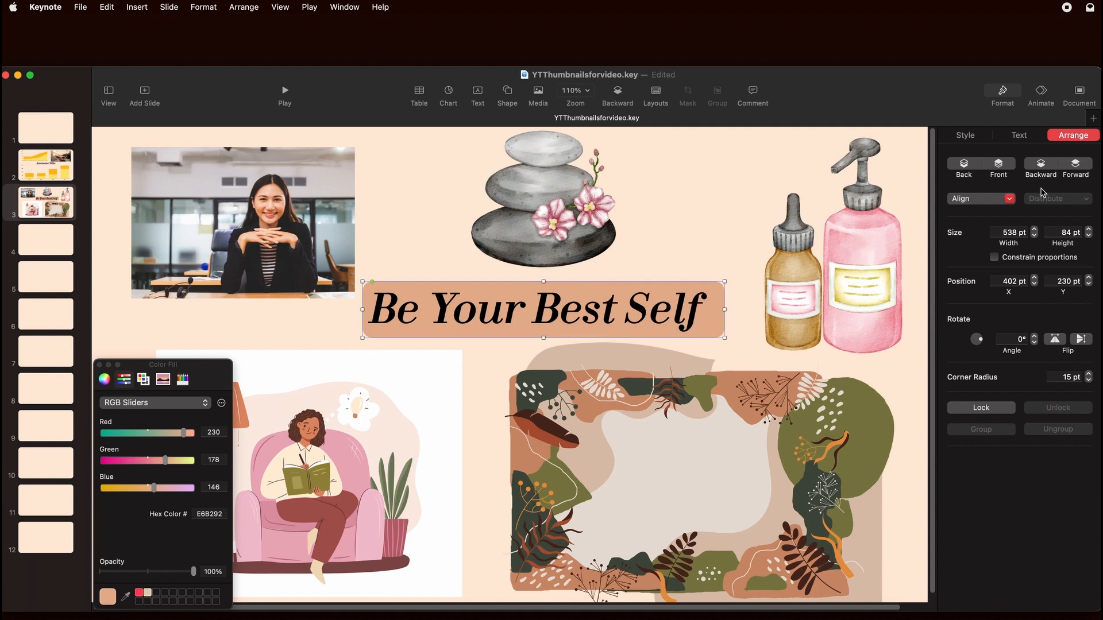
key("Escape")
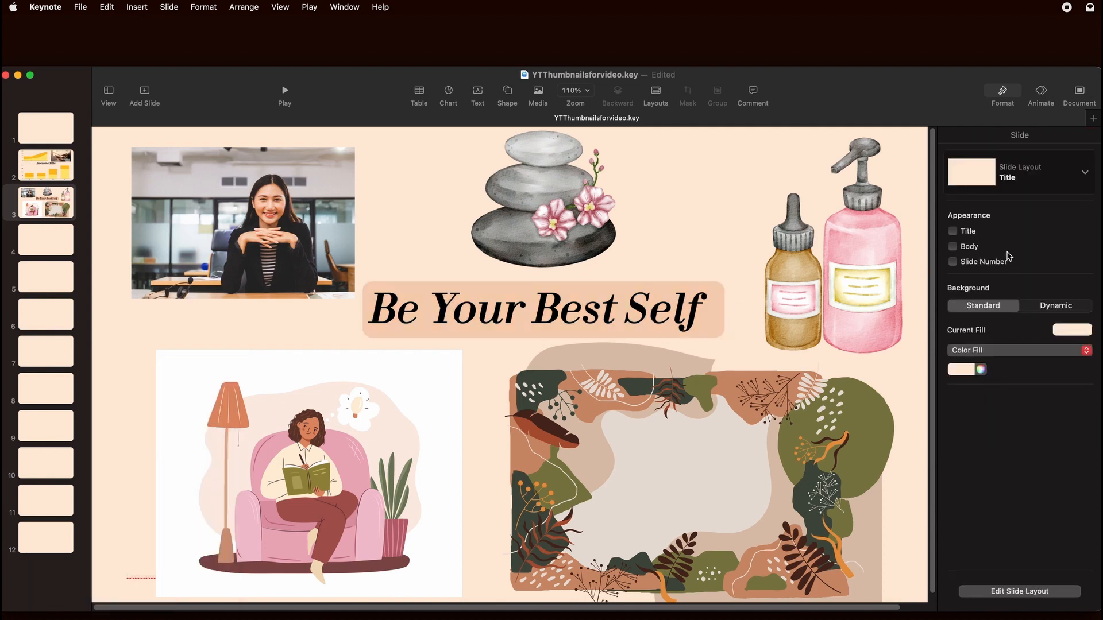
Fine-tune the opacity of the rounded rectangle behind "Be Your Best Self" and save the presentation
left_click(576, 277)
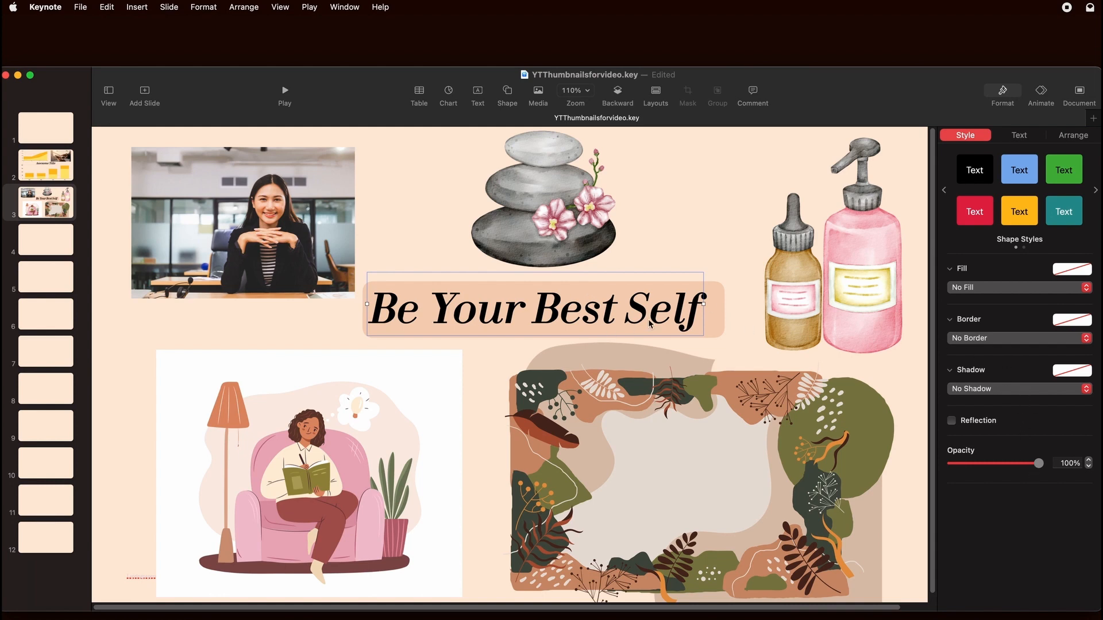
left_click(718, 325)
left_click_drag(993, 479, 989, 480)
left_click(741, 251)
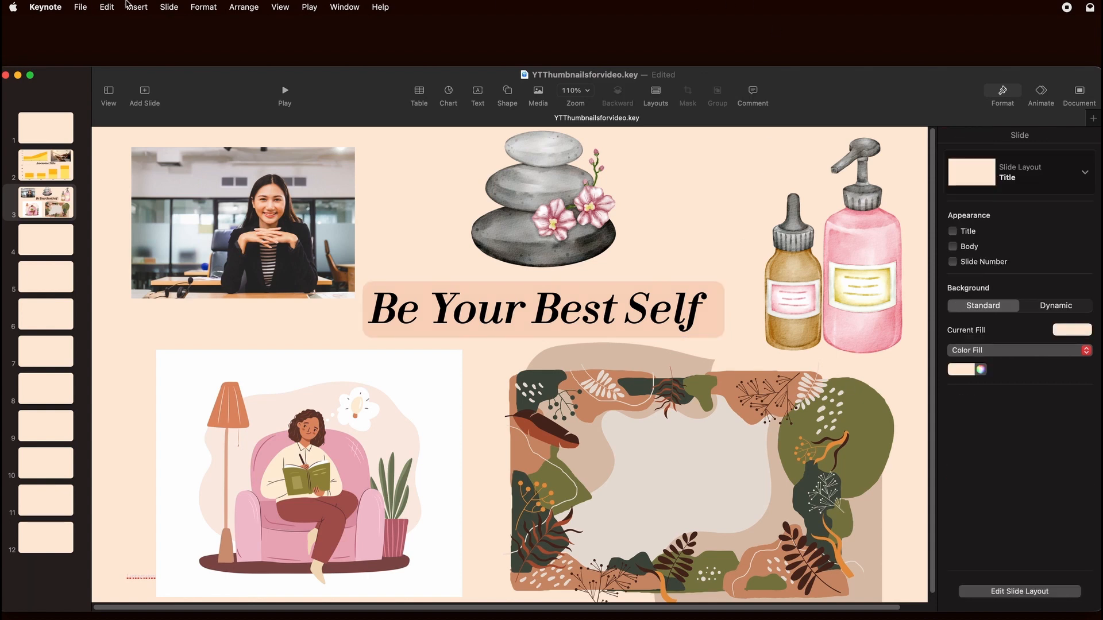
left_click(663, 306)
left_click_drag(994, 478, 962, 477)
left_click(660, 222)
left_click(79, 6)
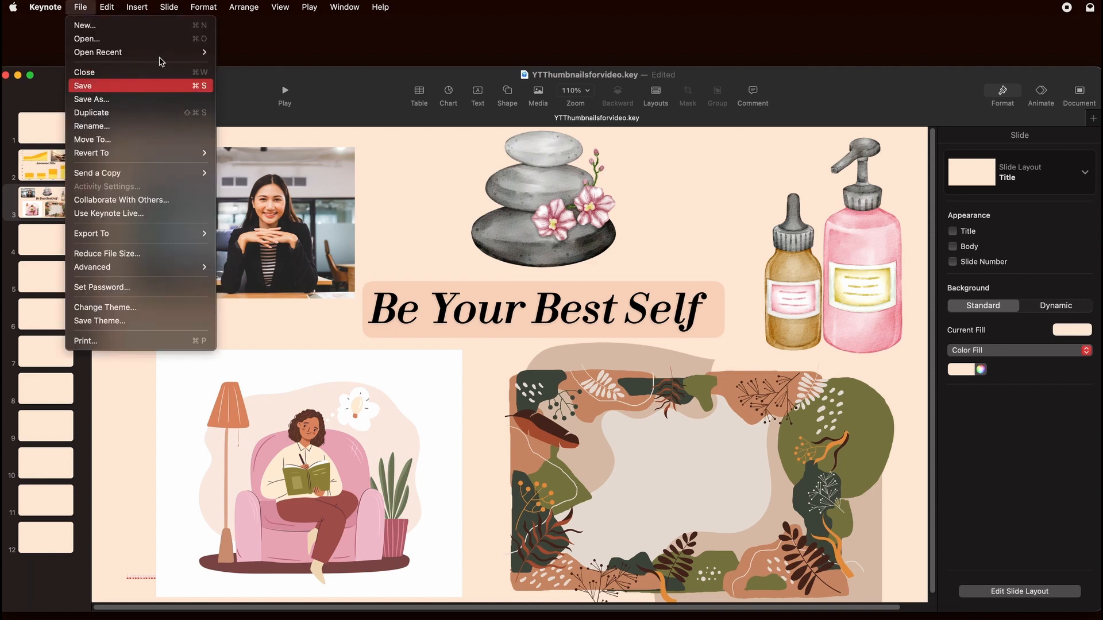
left_click(95, 87)
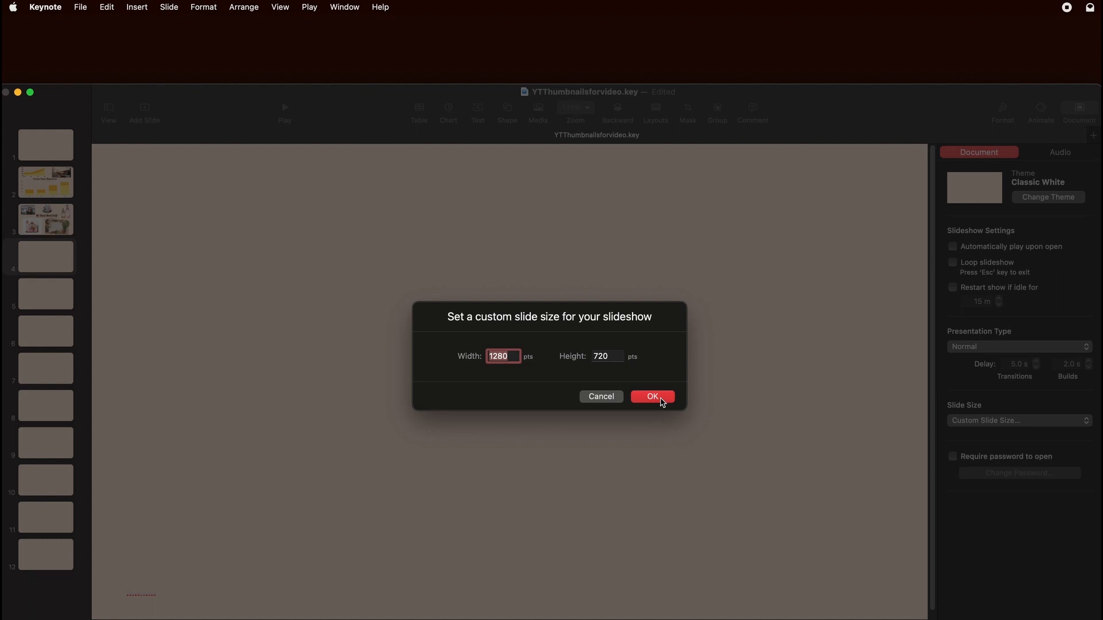
Apply a custom slide size of 1280 × 720 pts to the slideshow
left_click(661, 399)
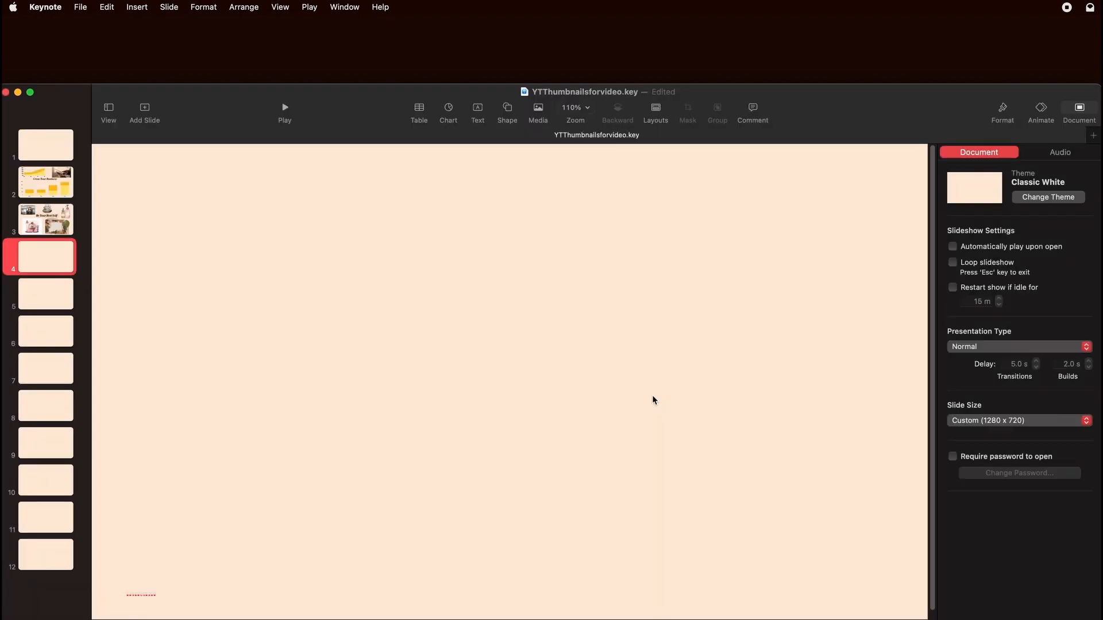
Insert the beige watercolor background PNG from the Vecteezy folder on slide 4 and reduce its opacity to a faded look
left_click(545, 111)
left_click(552, 225)
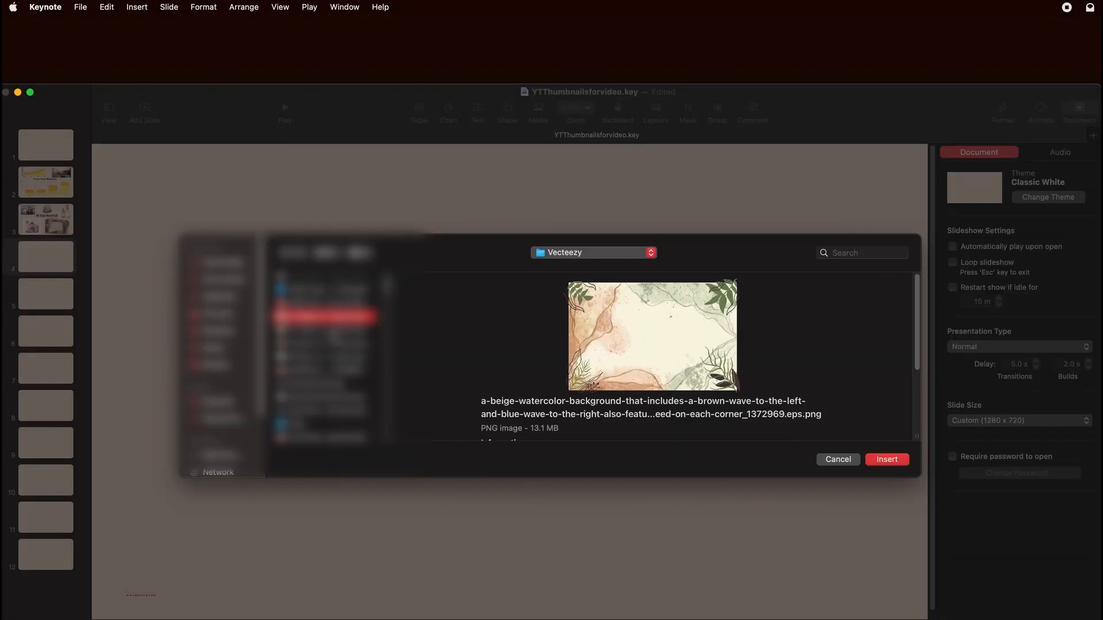
left_click(885, 458)
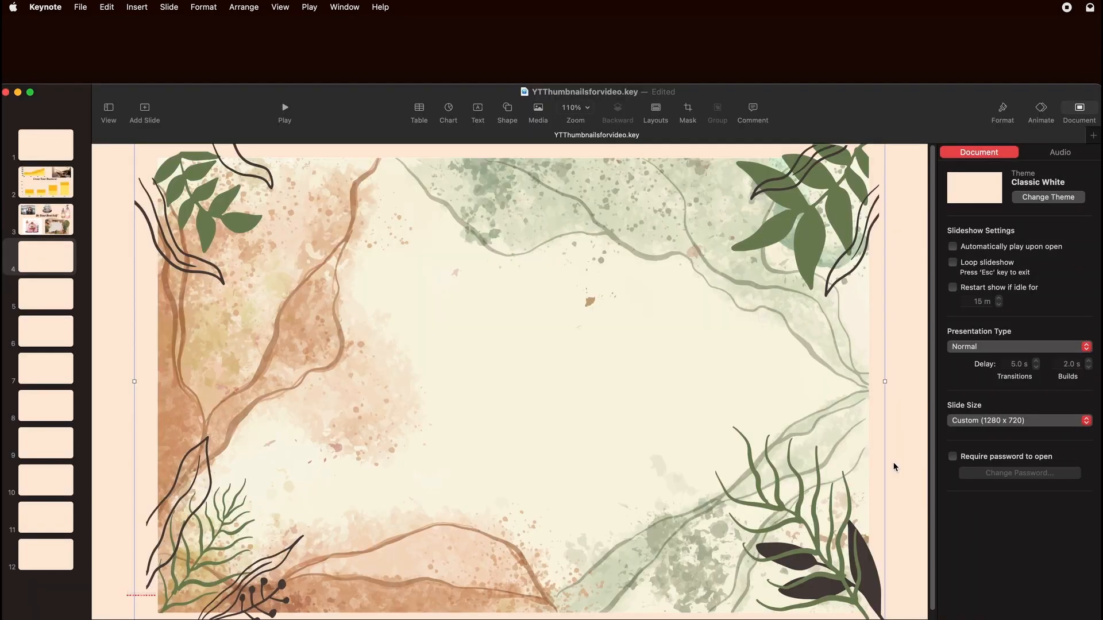
left_click_drag(1039, 431, 980, 433)
Add a text box over the watercolor background and set its font to Fin Serif Display Italic at 72 pt
left_click(510, 396)
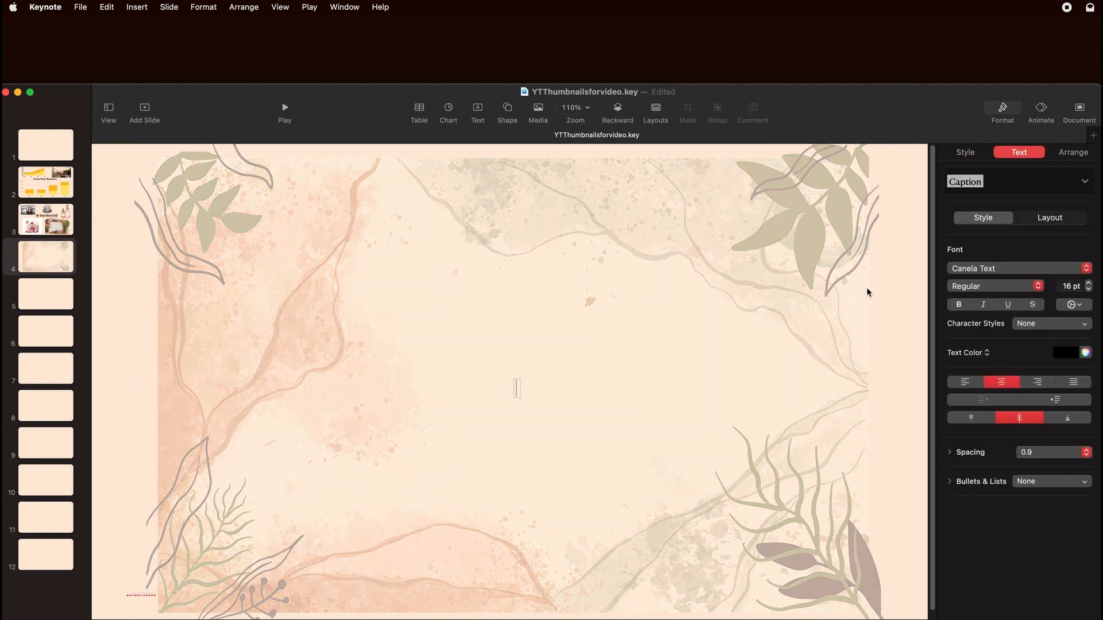
left_click(1034, 268)
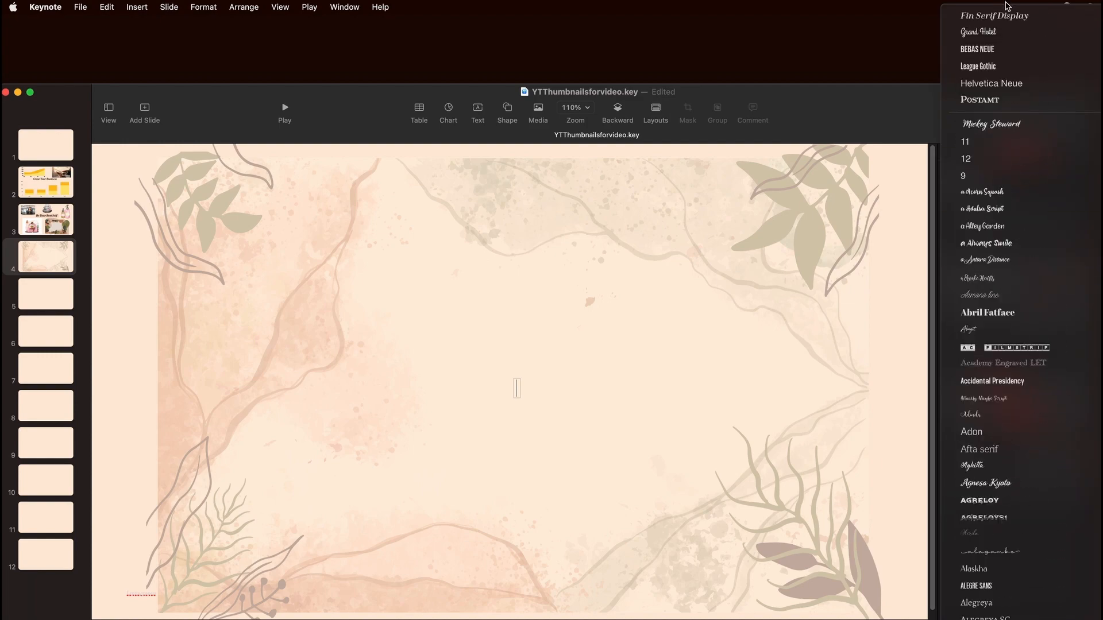
left_click(1006, 17)
left_click(1090, 284)
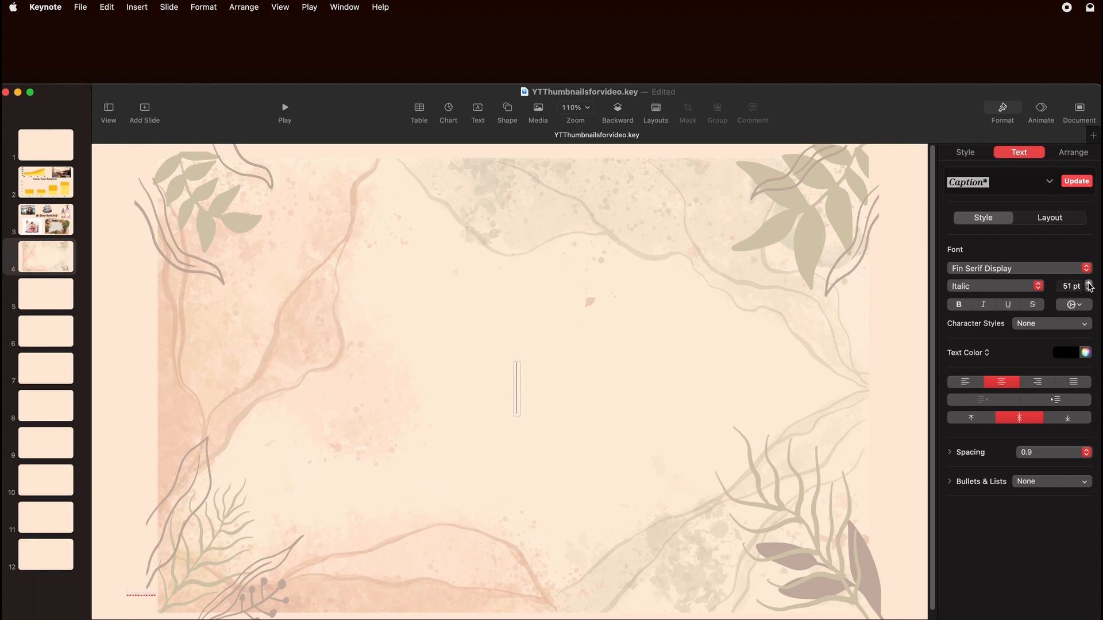
left_click(1088, 284)
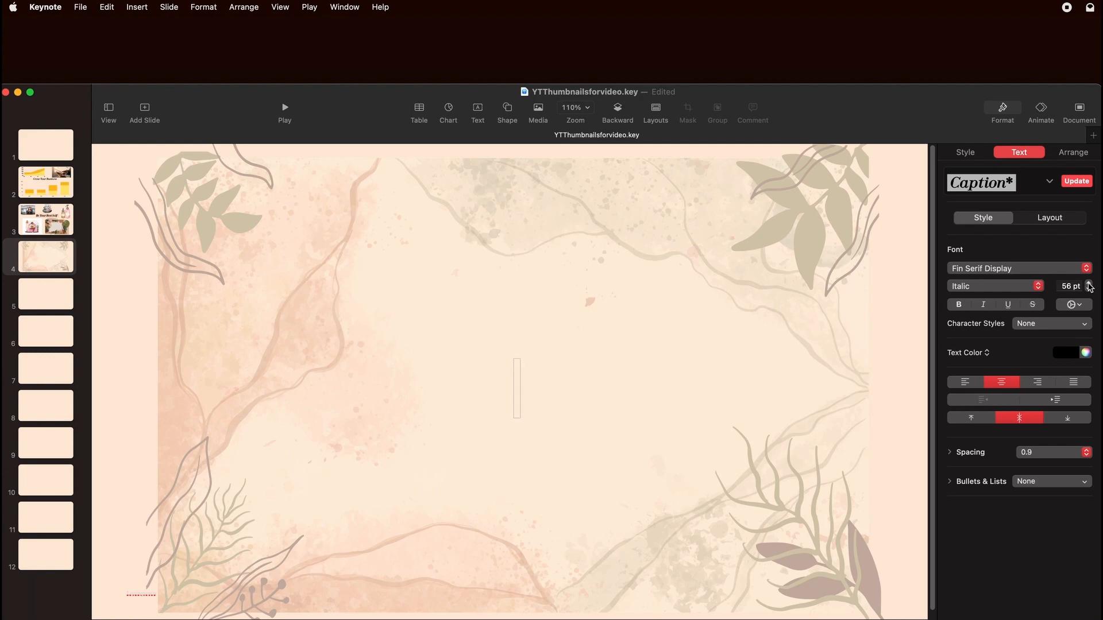
left_click_drag(1089, 283, 1090, 285)
Enter "Tips for Hiking Safely" in the text box on slide 4
type("Ti")
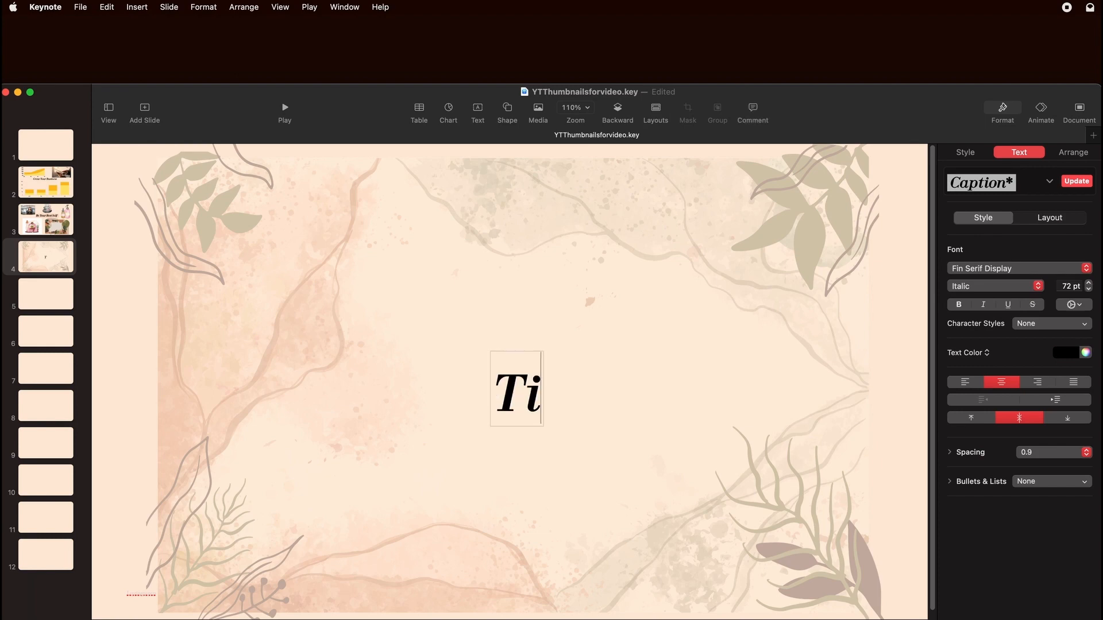
type("ps for")
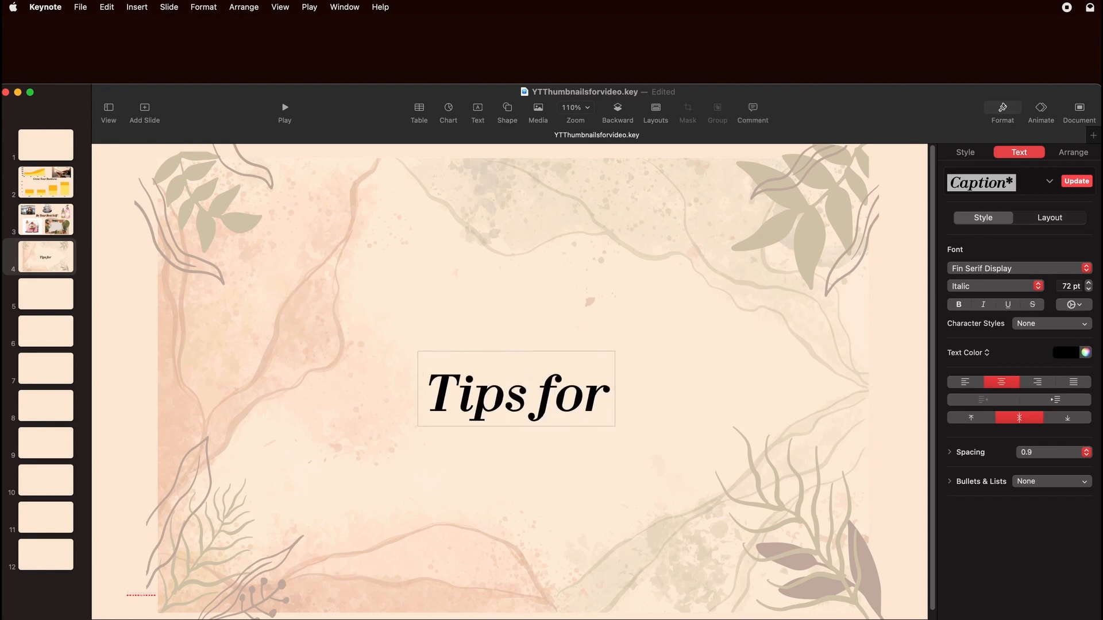
type(" Hiking")
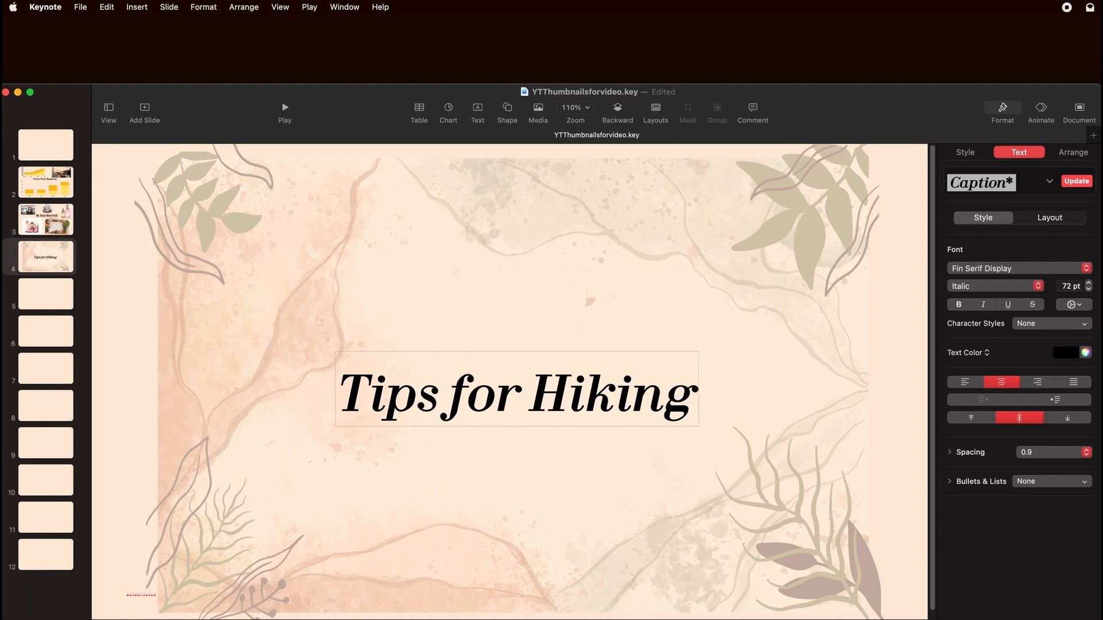
type(" Safely")
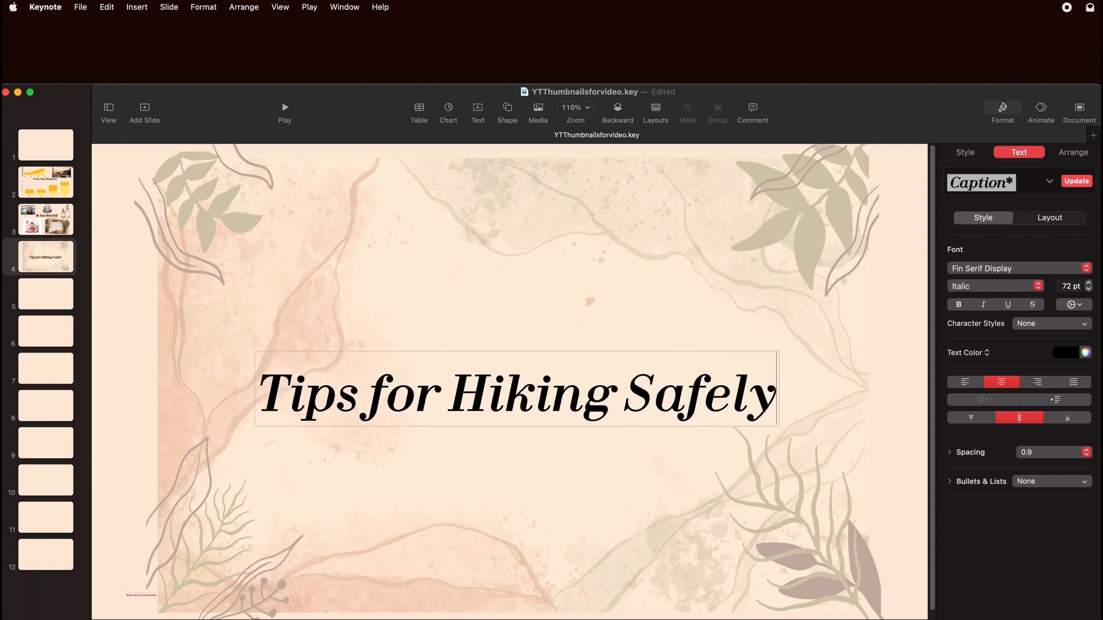
Move the "Tips for Hiking Safely" text box up, just above the middle of the slide
left_click(393, 410)
left_click(371, 490)
left_click_drag(431, 419, 435, 374)
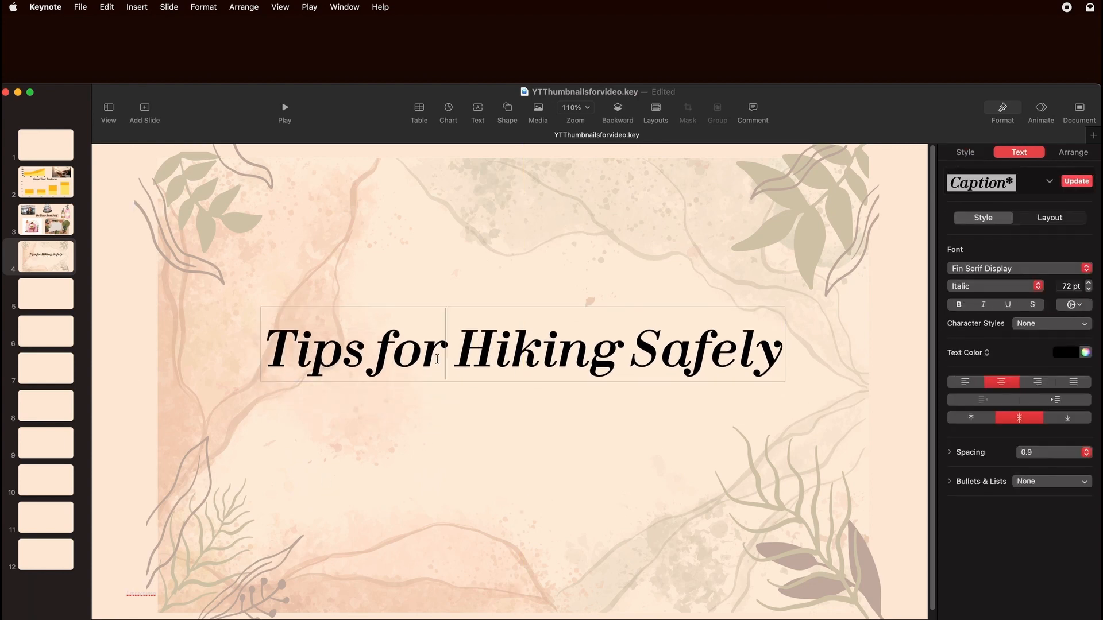